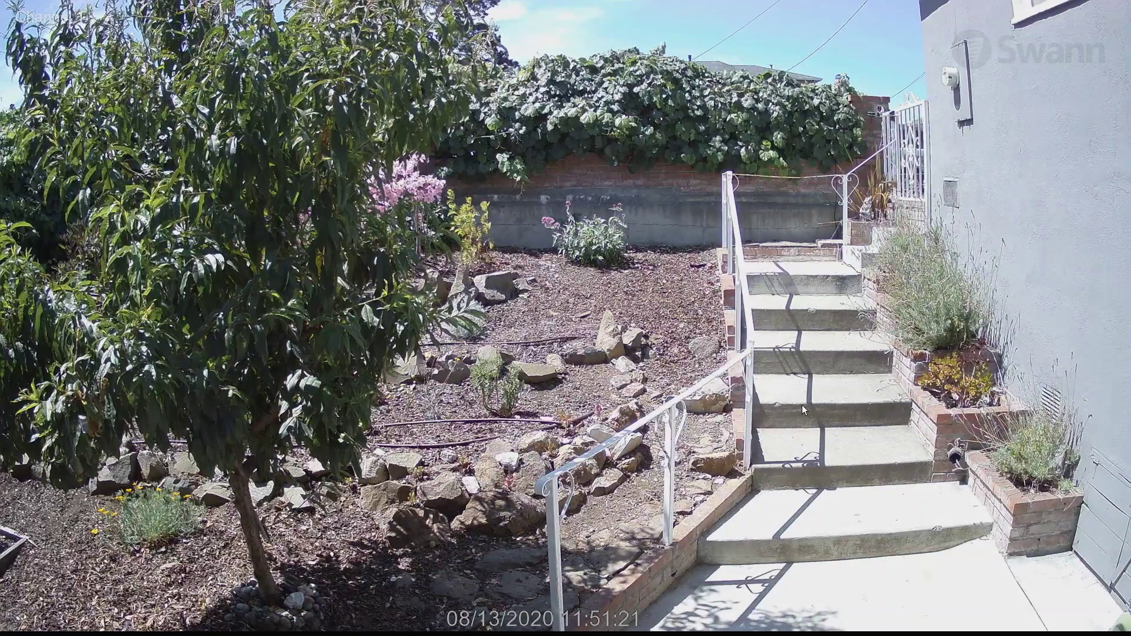
- Leave the live camera view and open Setup from the bottom-left start menu
left_click(566, 472)
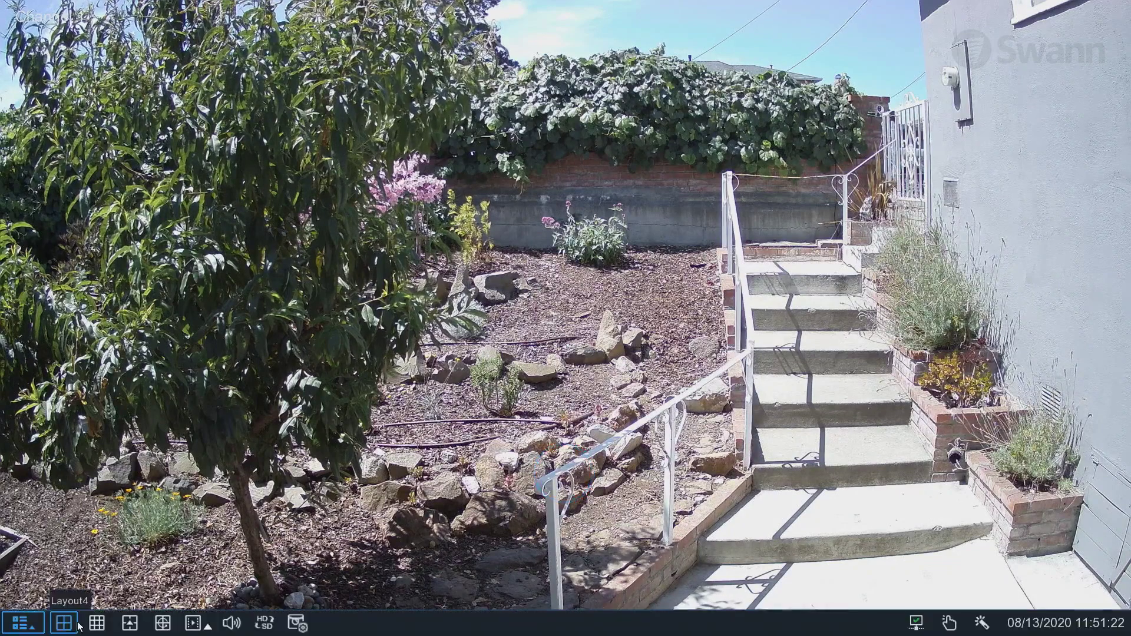
left_click(22, 623)
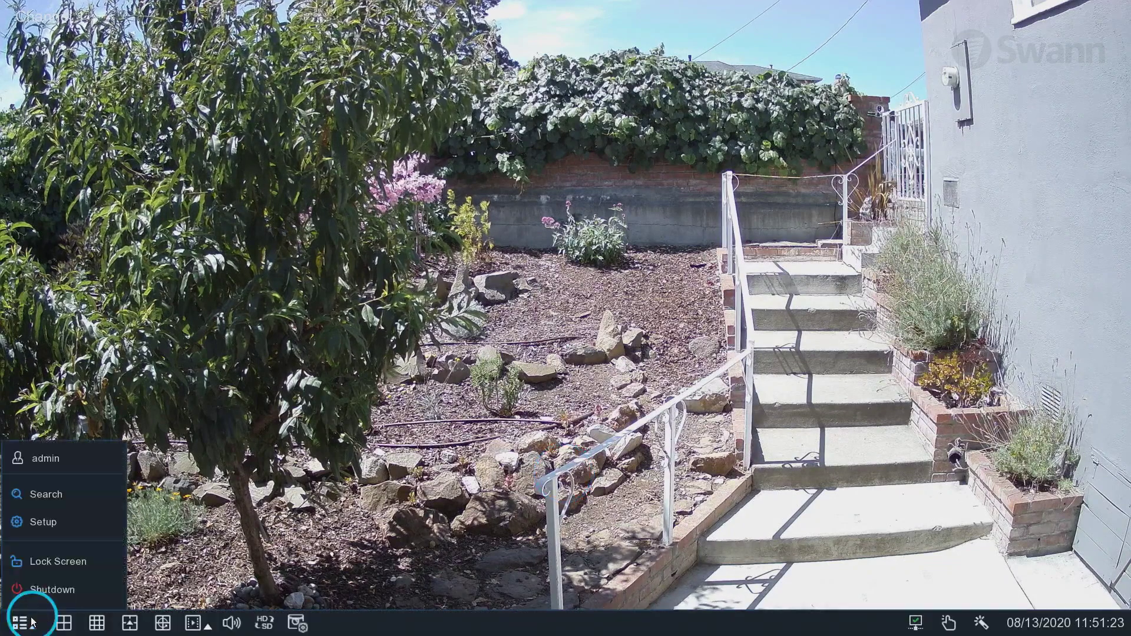
left_click(51, 525)
- Set CH1's mode to FR + PIR under Advanced Analytics > Face Recognition and apply it
left_click(82, 207)
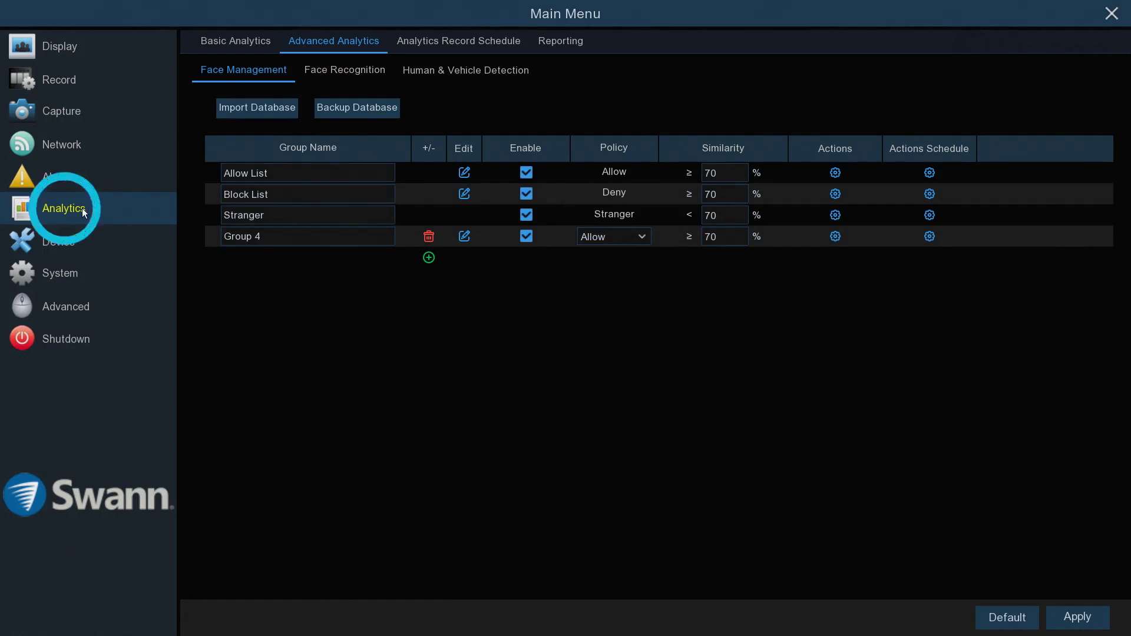
left_click(348, 47)
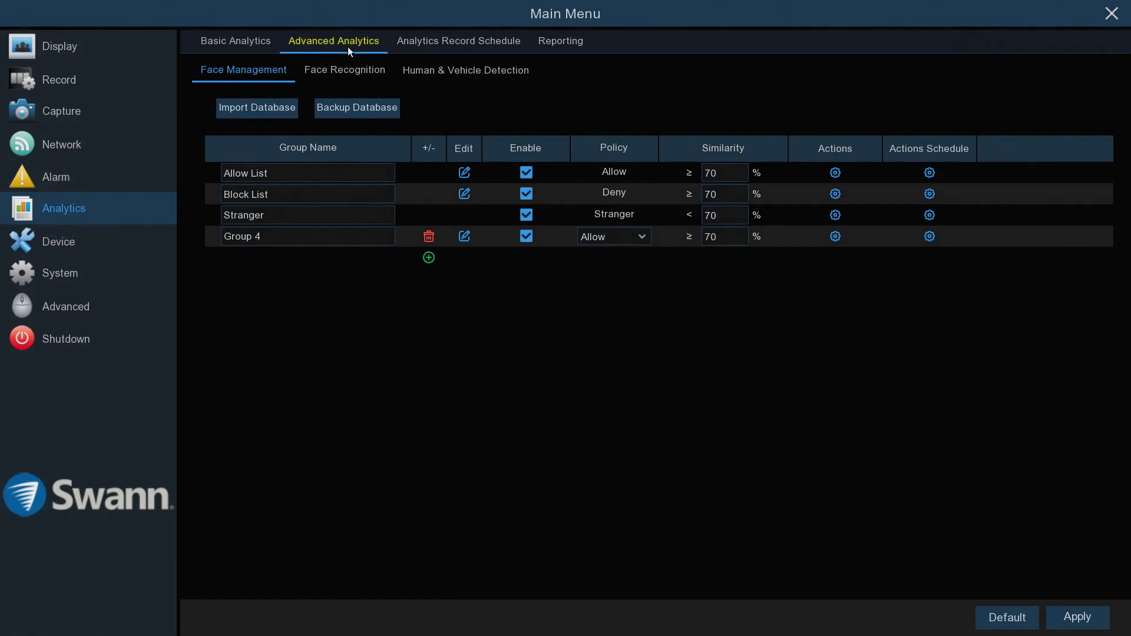
left_click(358, 71)
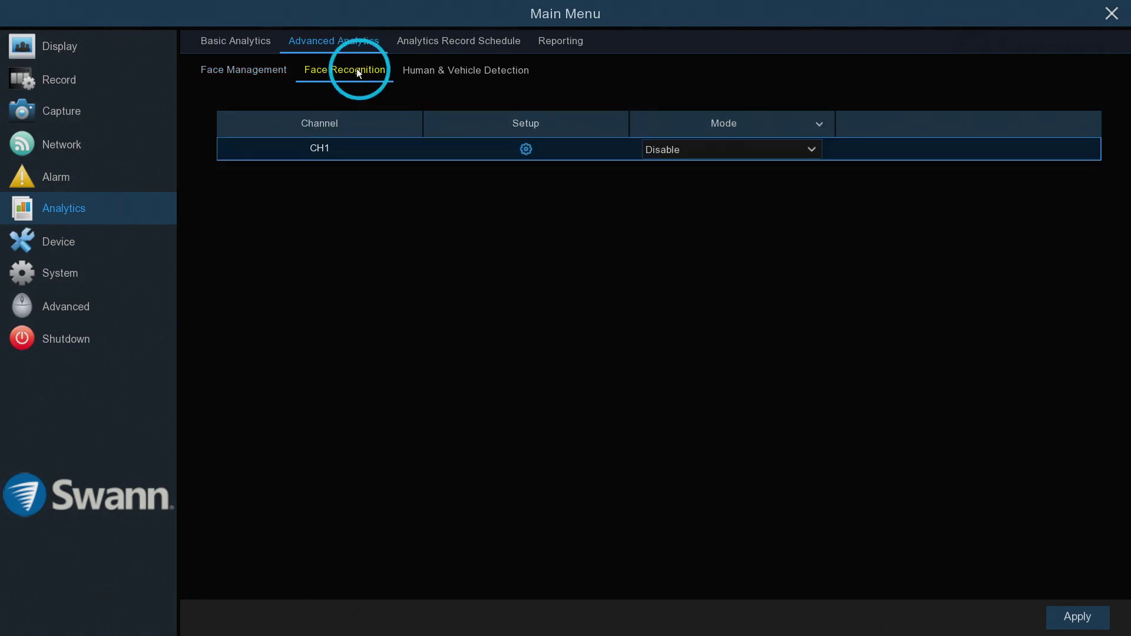
left_click(773, 149)
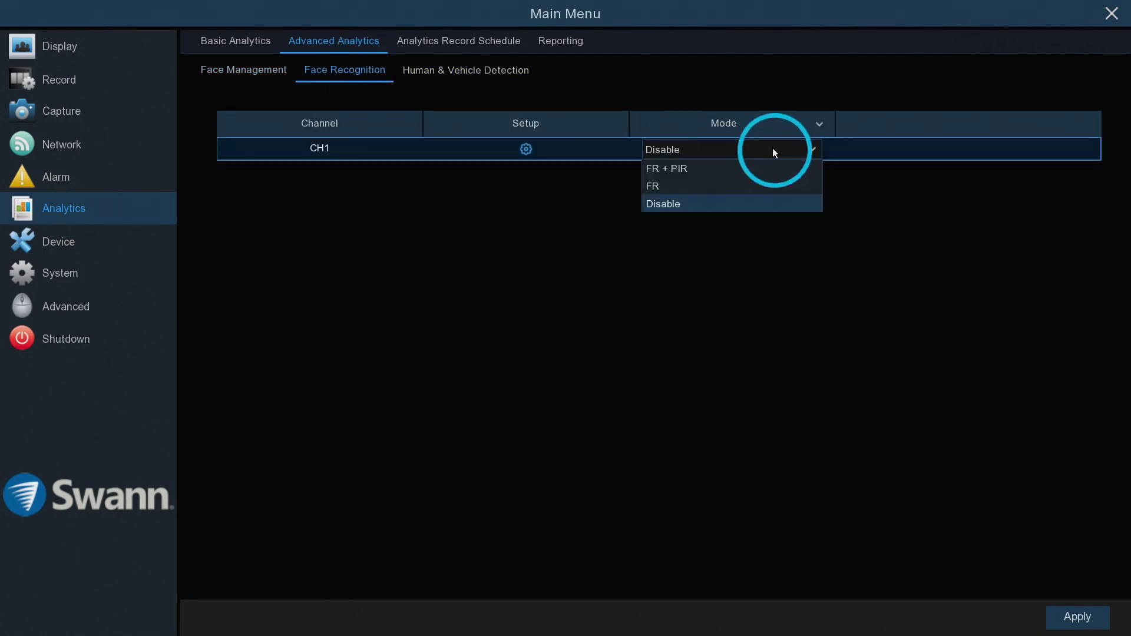
left_click(743, 169)
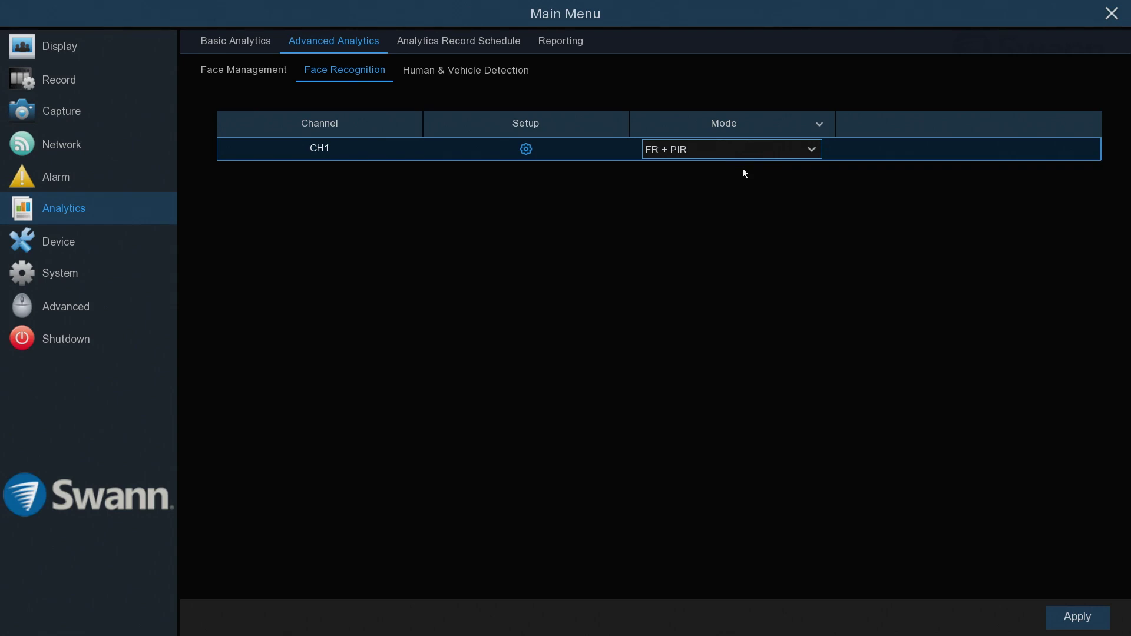
left_click(1085, 621)
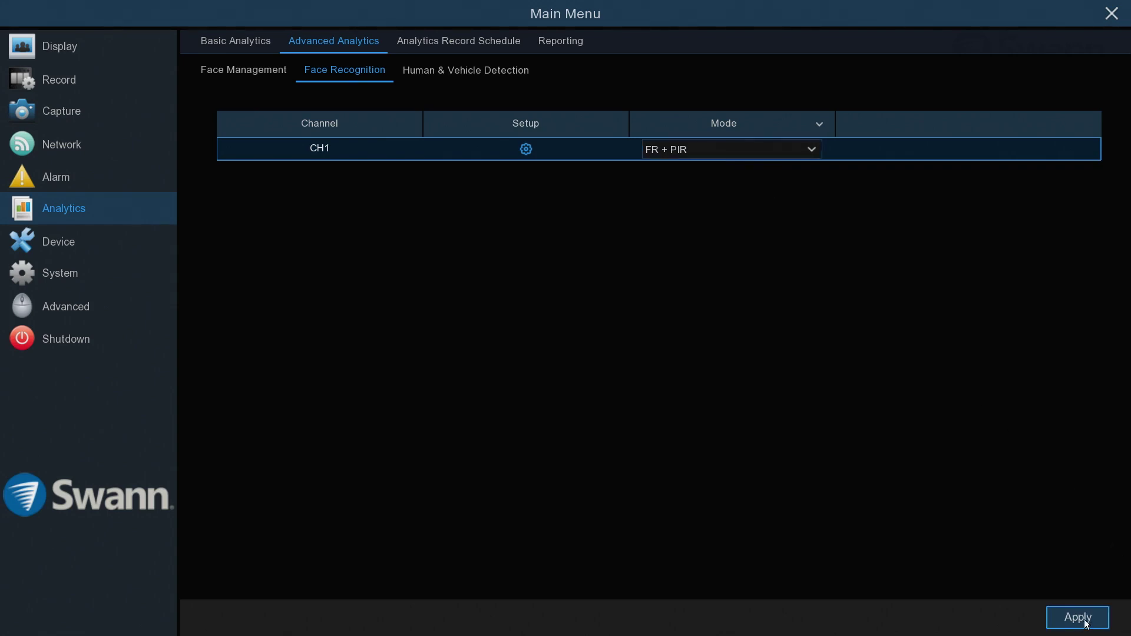
left_click(562, 379)
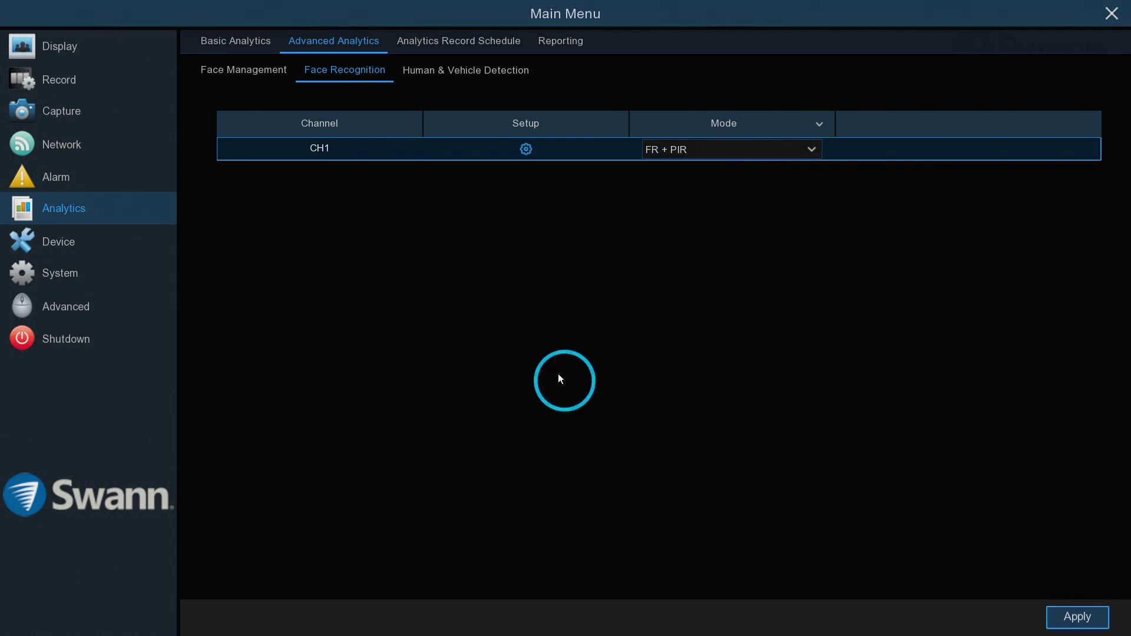
- In CH1's face setup, settle Snap Mode on Optimal Mode after trying Realtime and Interval
left_click(526, 149)
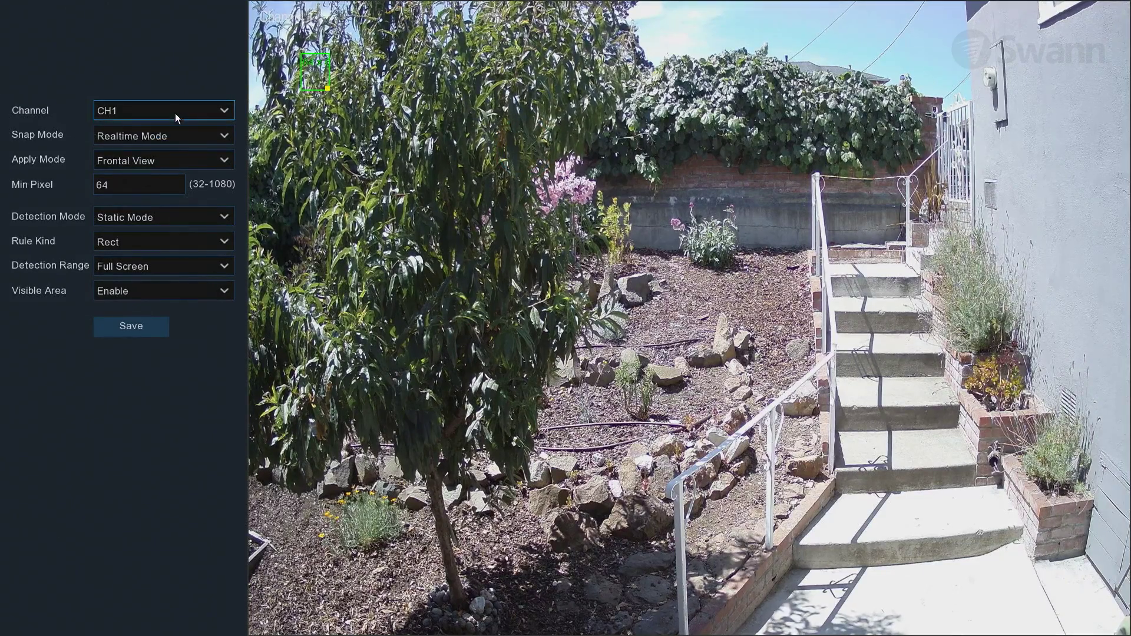
left_click(207, 130)
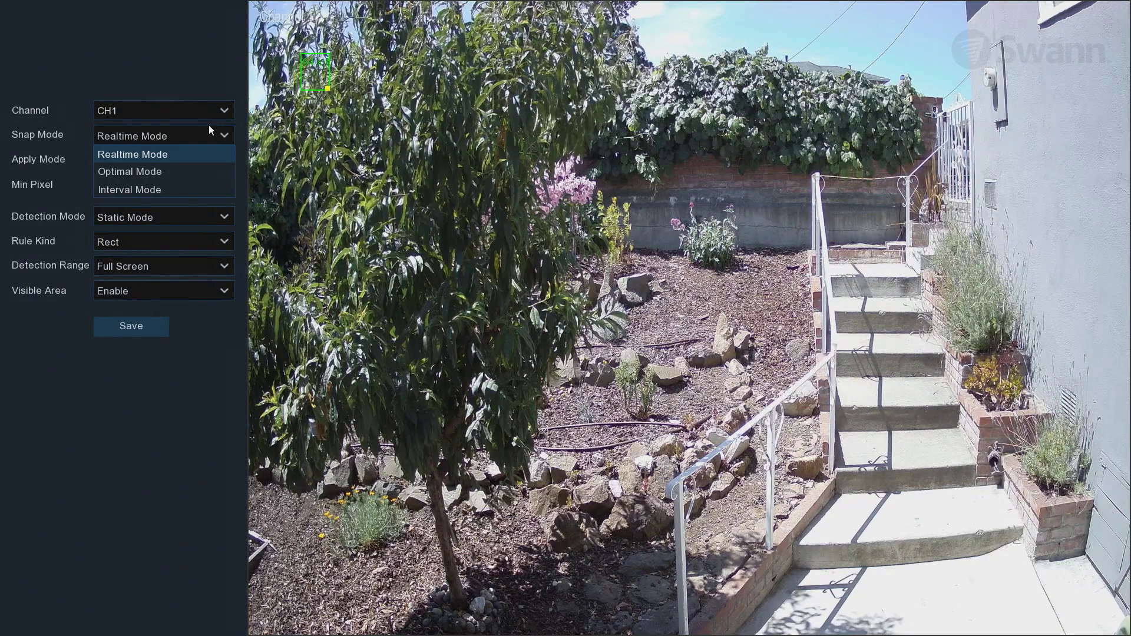
left_click(139, 155)
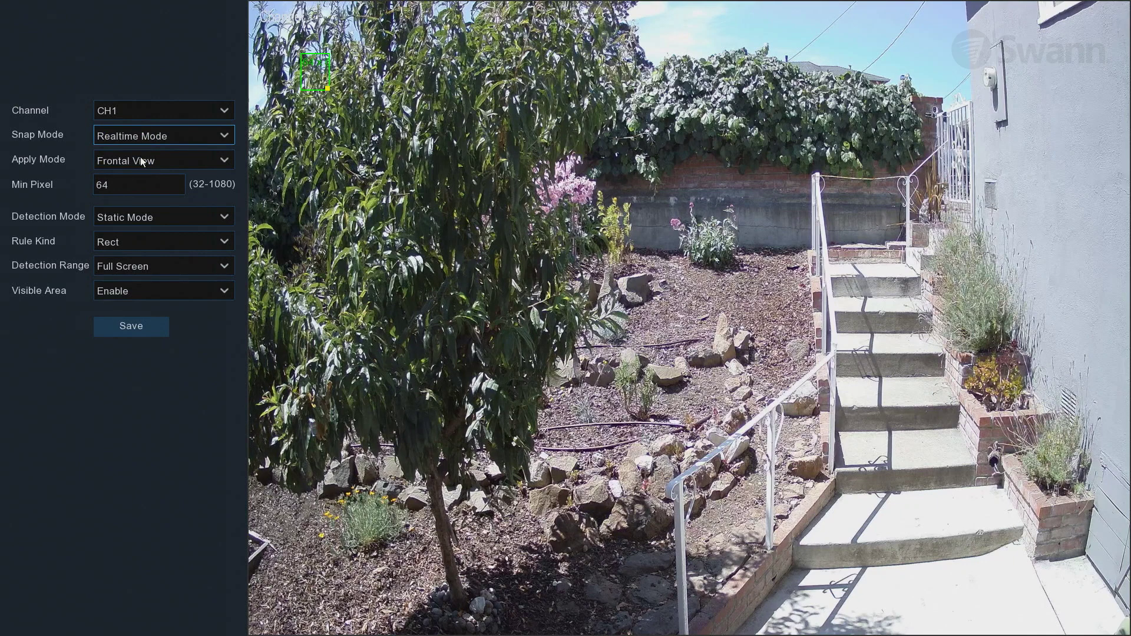
left_click(158, 135)
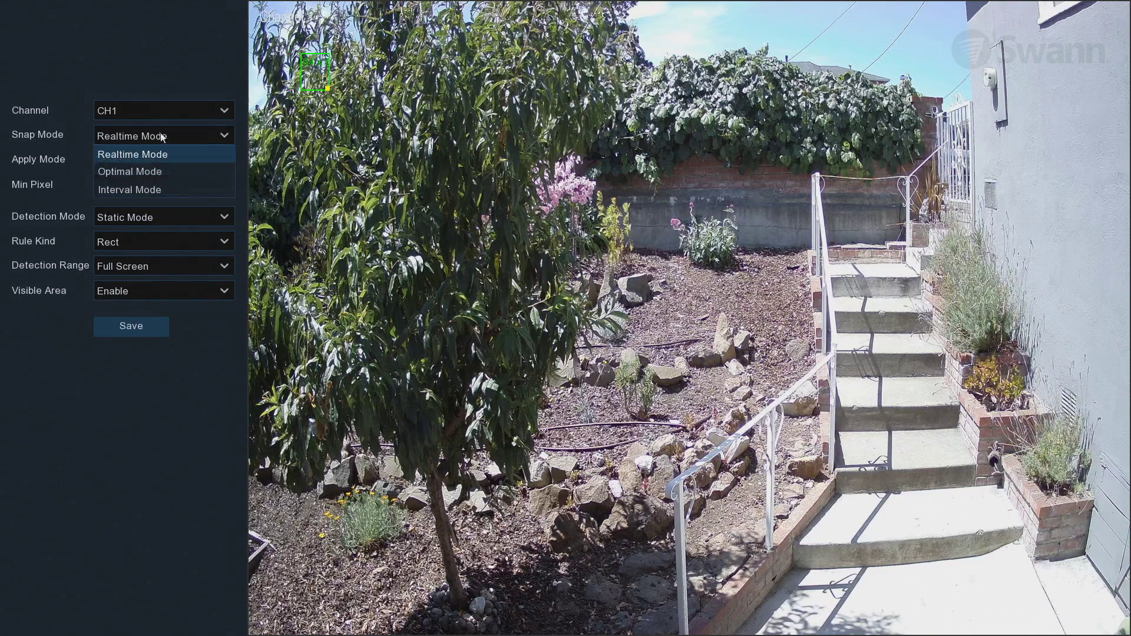
left_click(153, 170)
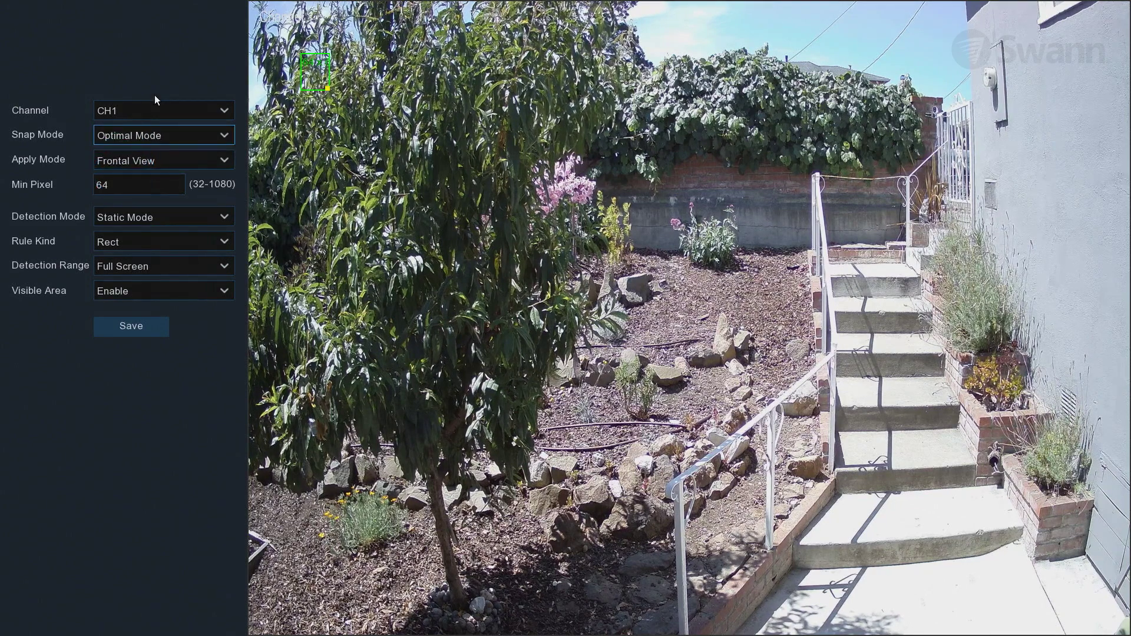
left_click(167, 135)
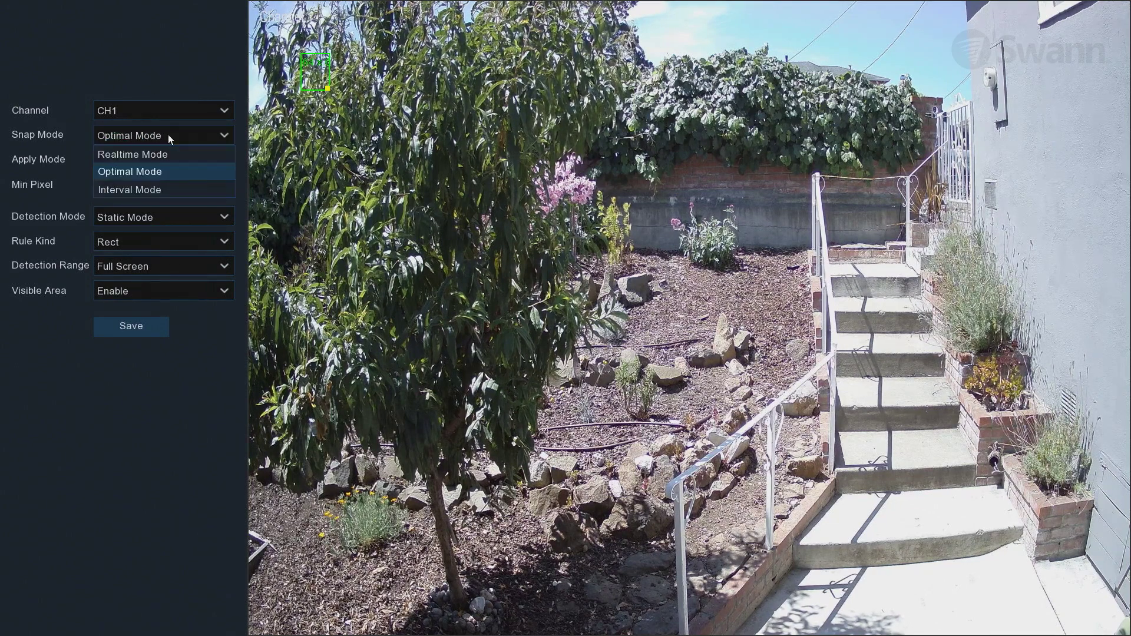
left_click(158, 190)
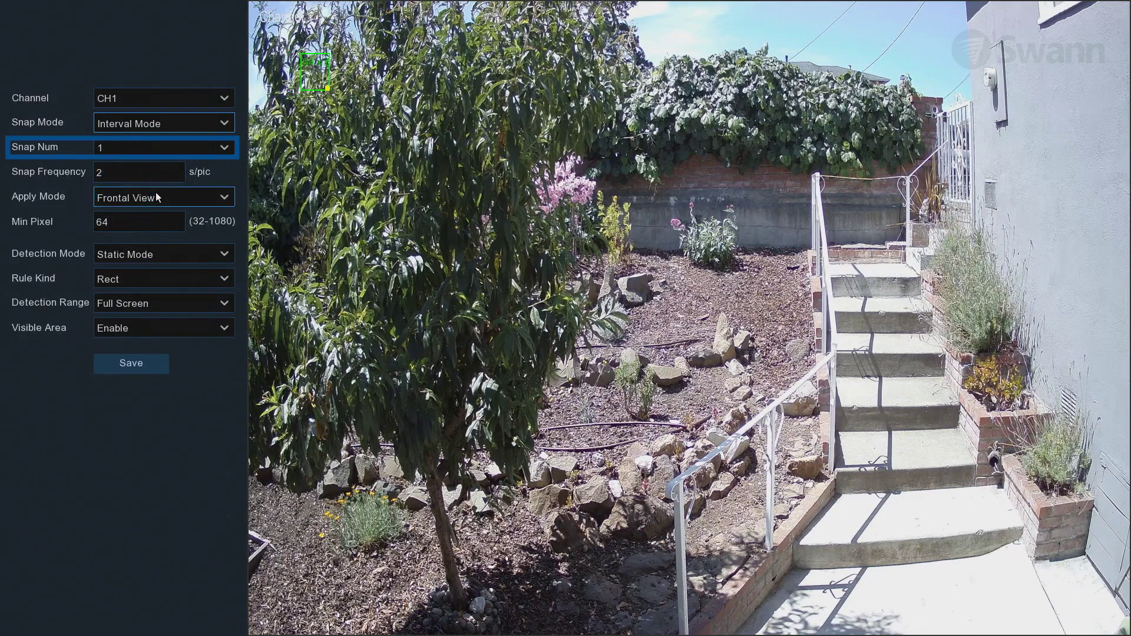
key("Down")
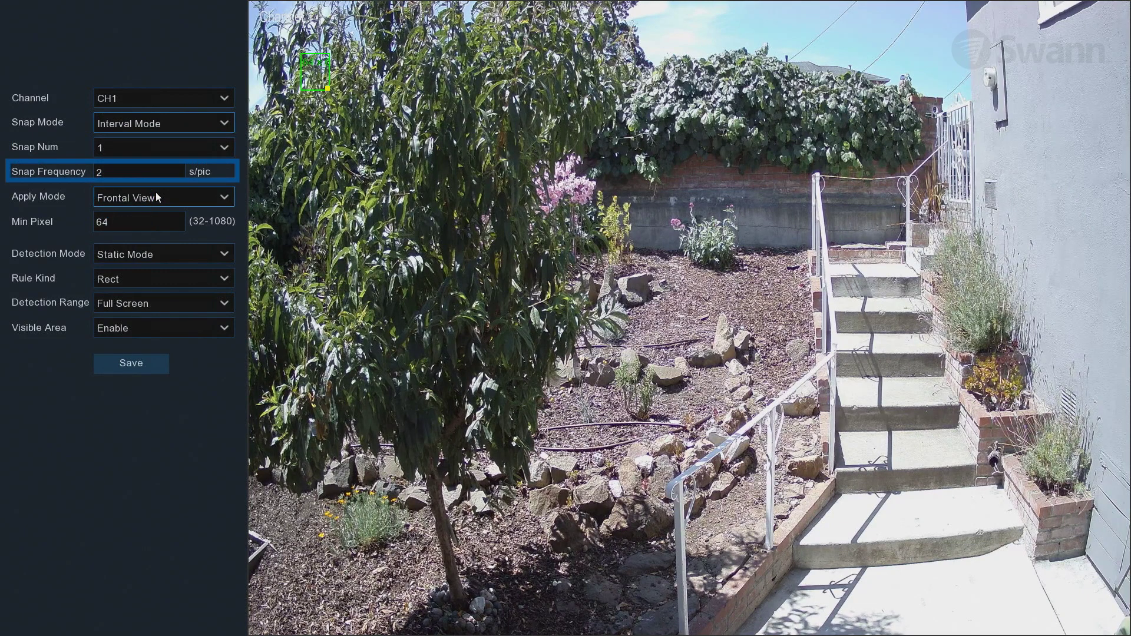
left_click(123, 123)
left_click(118, 147)
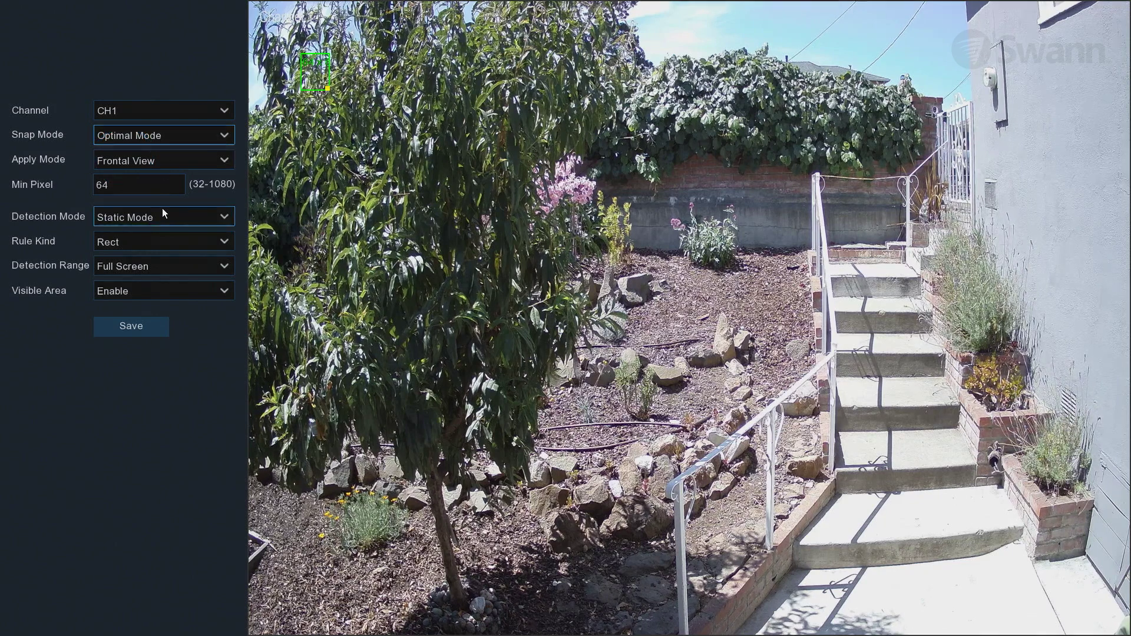
- Return Apply Mode to Frontal View after trying Multi Angle, then start editing Min Pixel
left_click(145, 156)
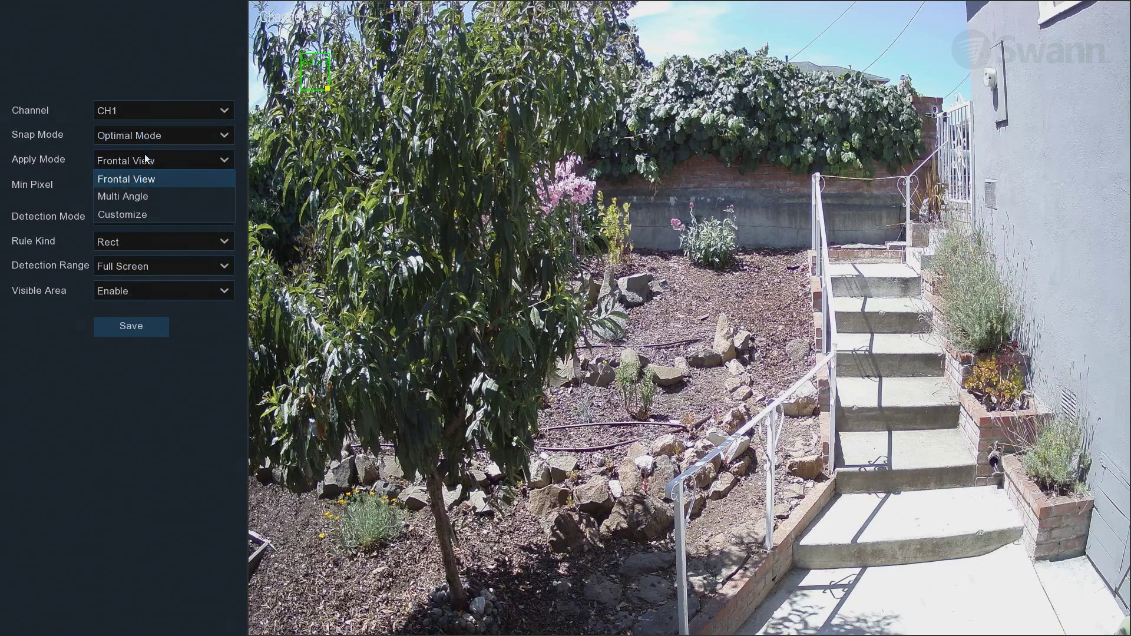
left_click(148, 179)
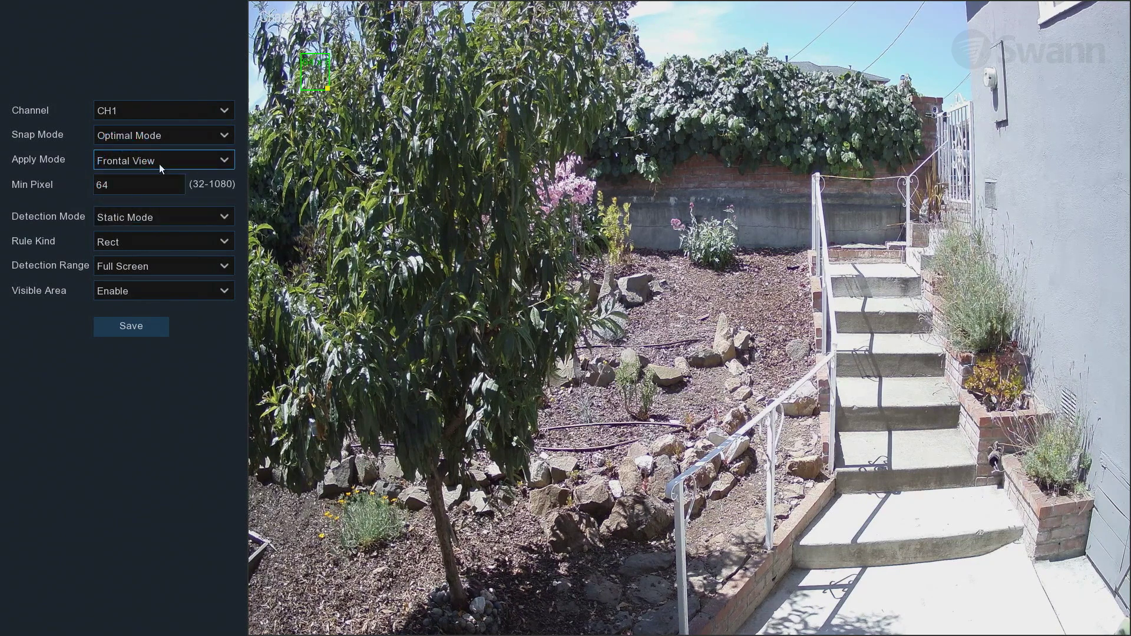
left_click(159, 163)
left_click(152, 196)
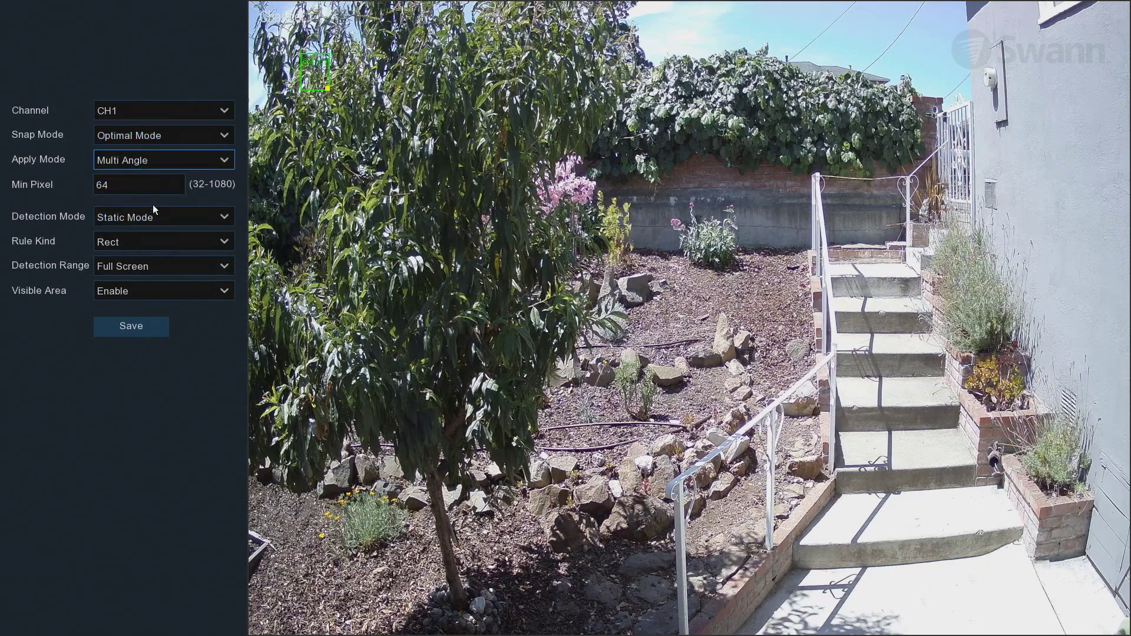
left_click(159, 160)
left_click(124, 178)
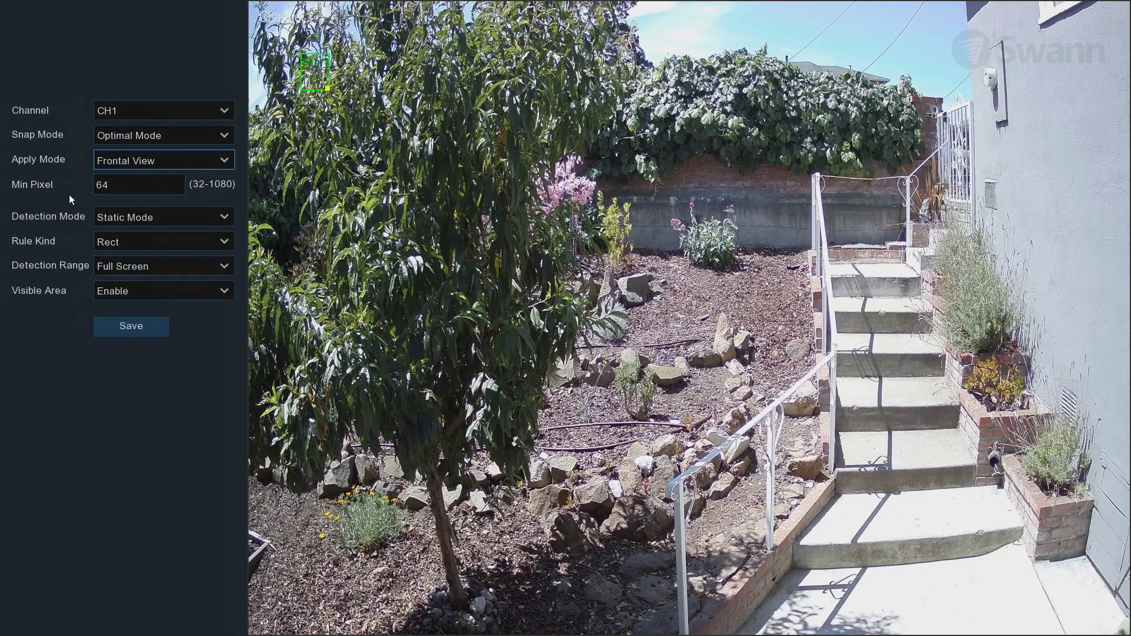
left_click(116, 183)
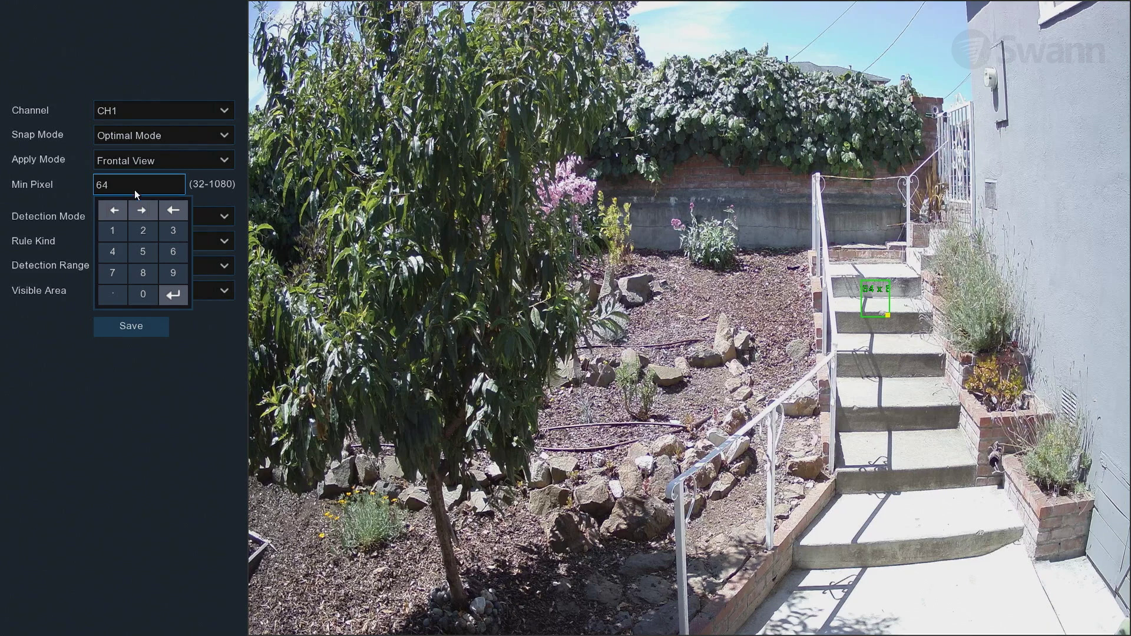
- Change CH1's Min Pixel value from 64 to 144
left_click(173, 210)
left_click(173, 209)
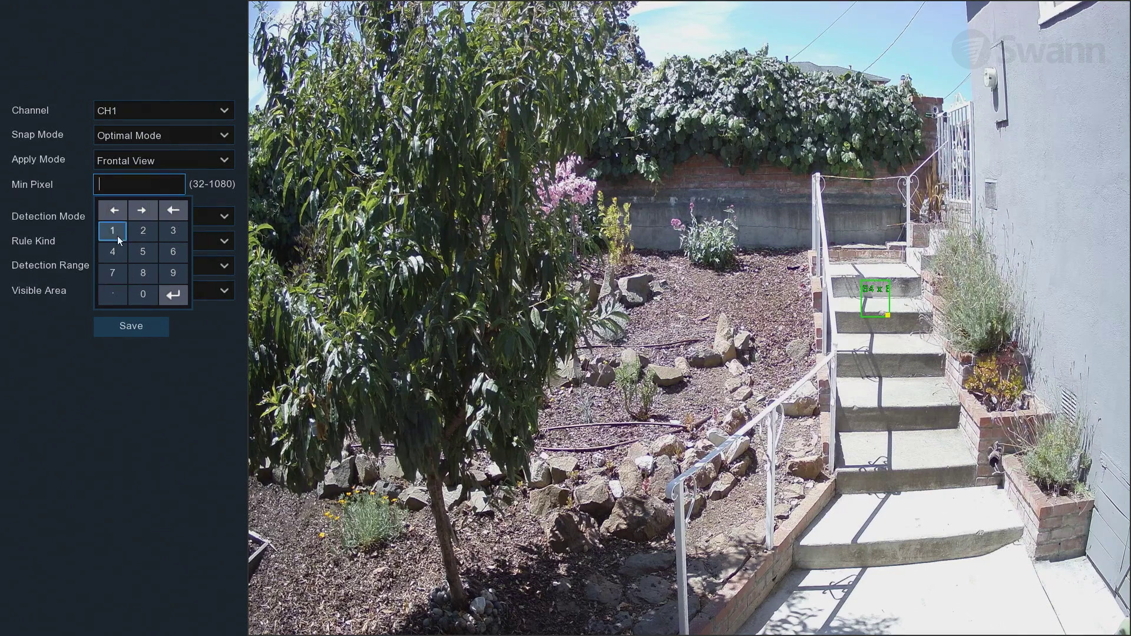
left_click(122, 252)
left_click(121, 252)
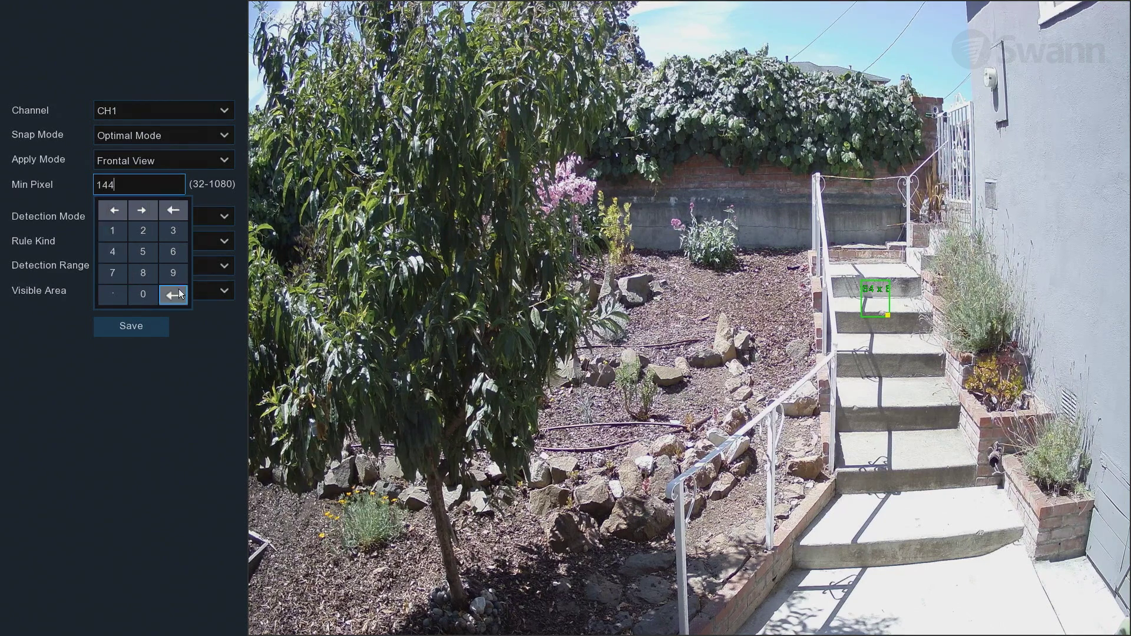
left_click(179, 289)
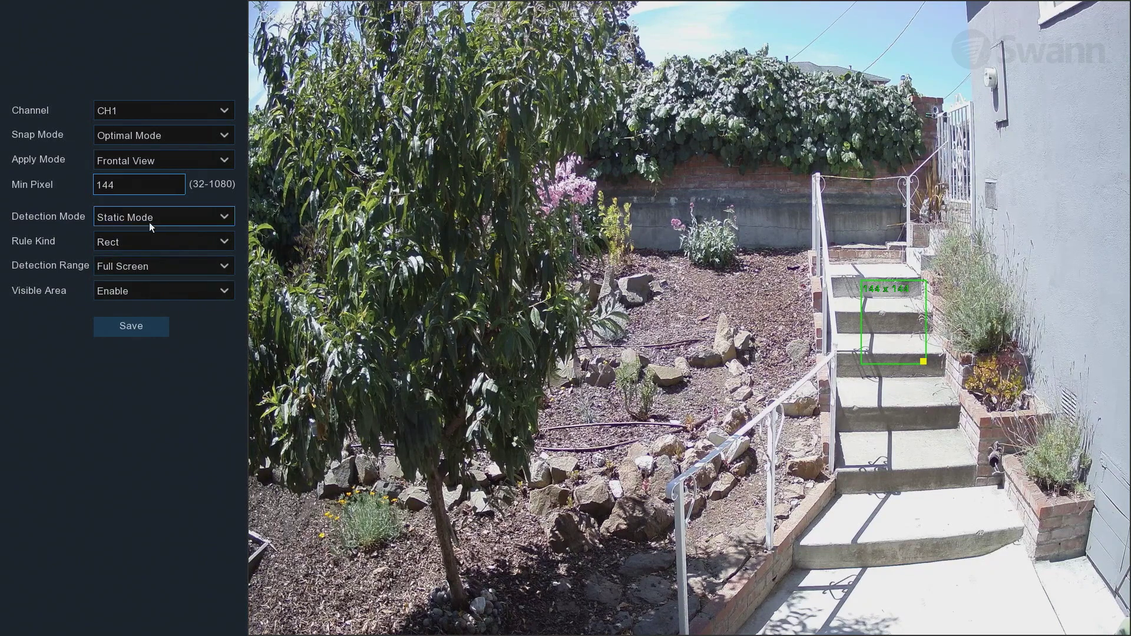
- Set CH1's Min Pixel value back to 64
left_click(144, 188)
left_click(174, 210)
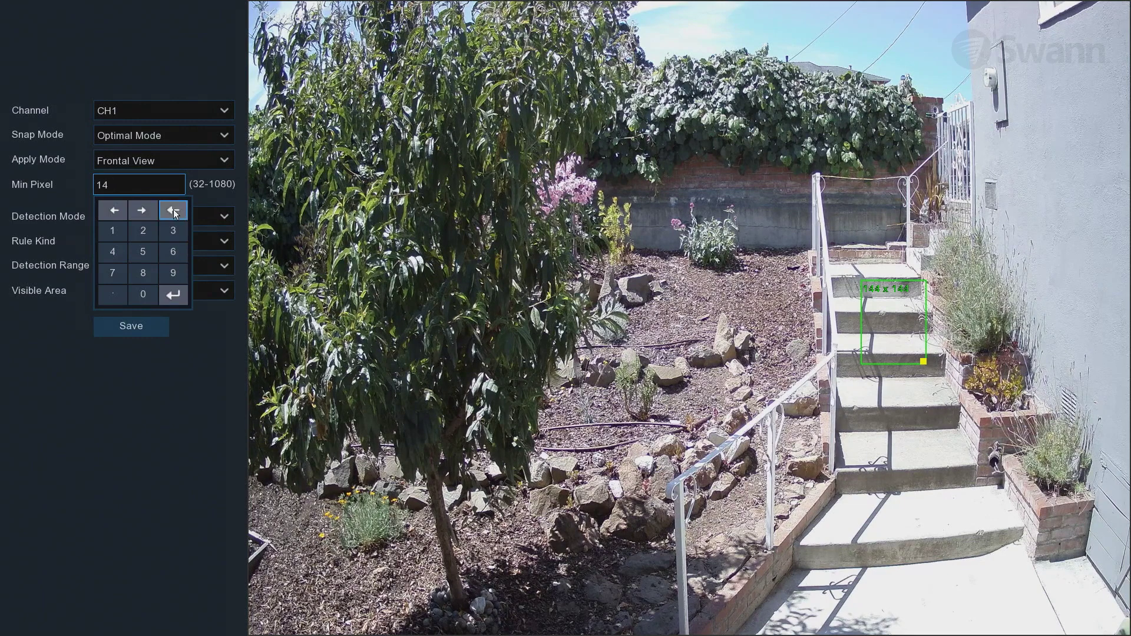
left_click(177, 258)
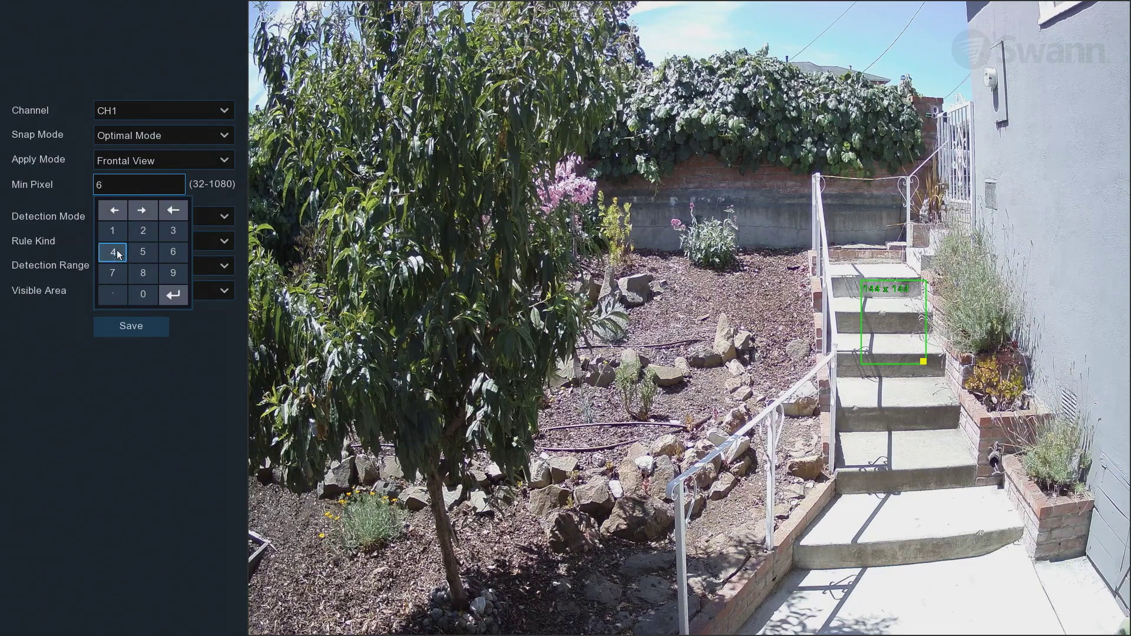
left_click(113, 252)
left_click(171, 292)
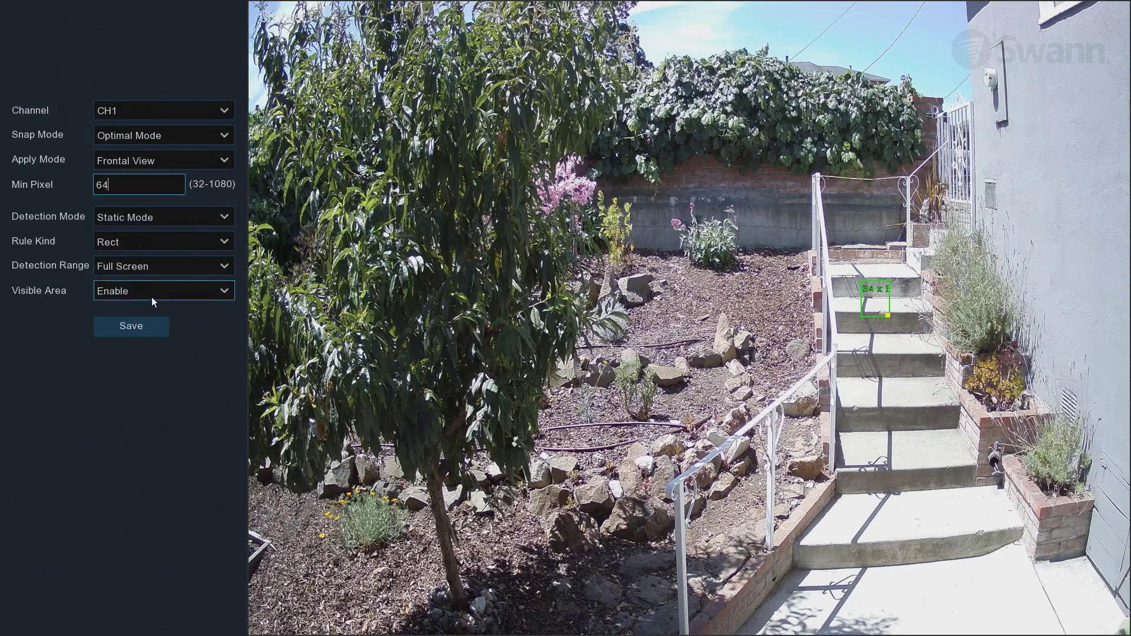
left_click(189, 219)
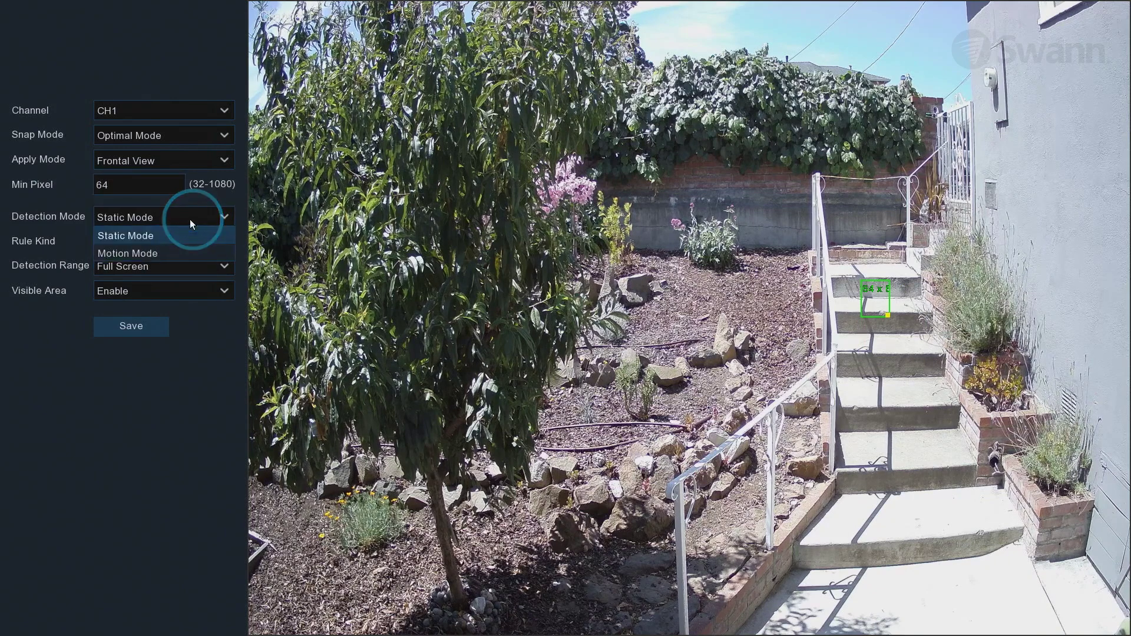
left_click(180, 239)
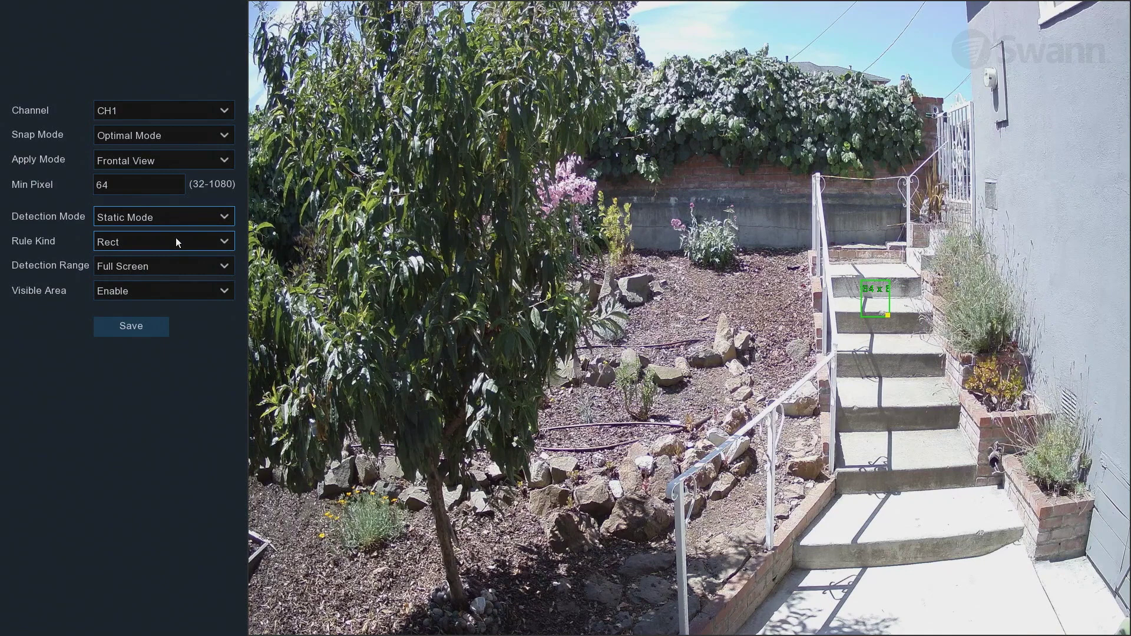
left_click(180, 220)
left_click(168, 250)
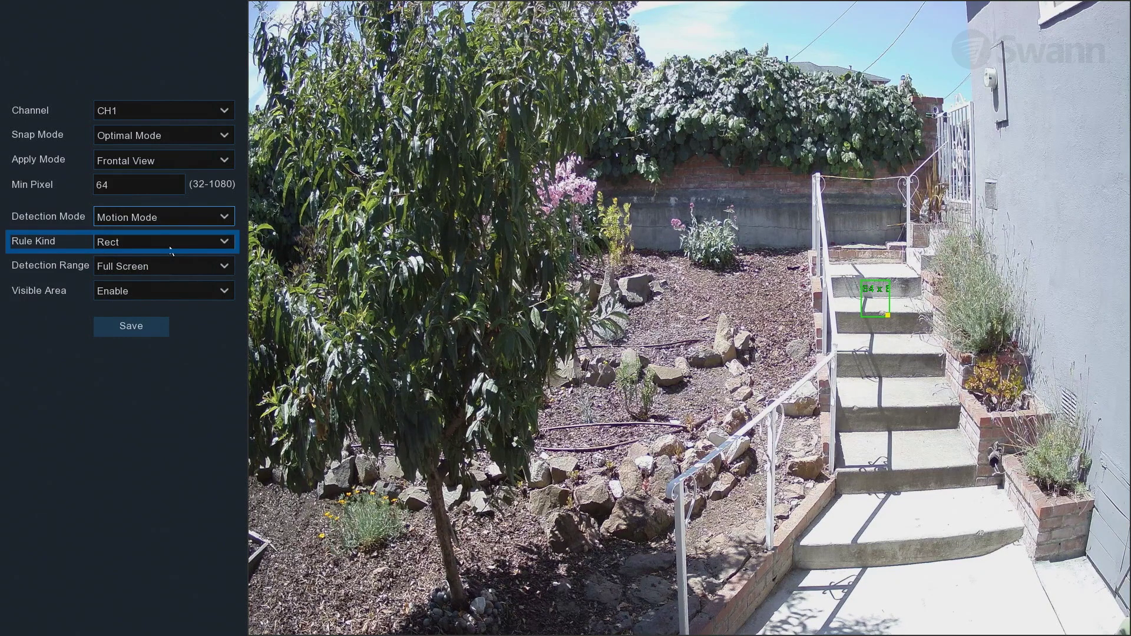
scroll(169, 245, "down", 1)
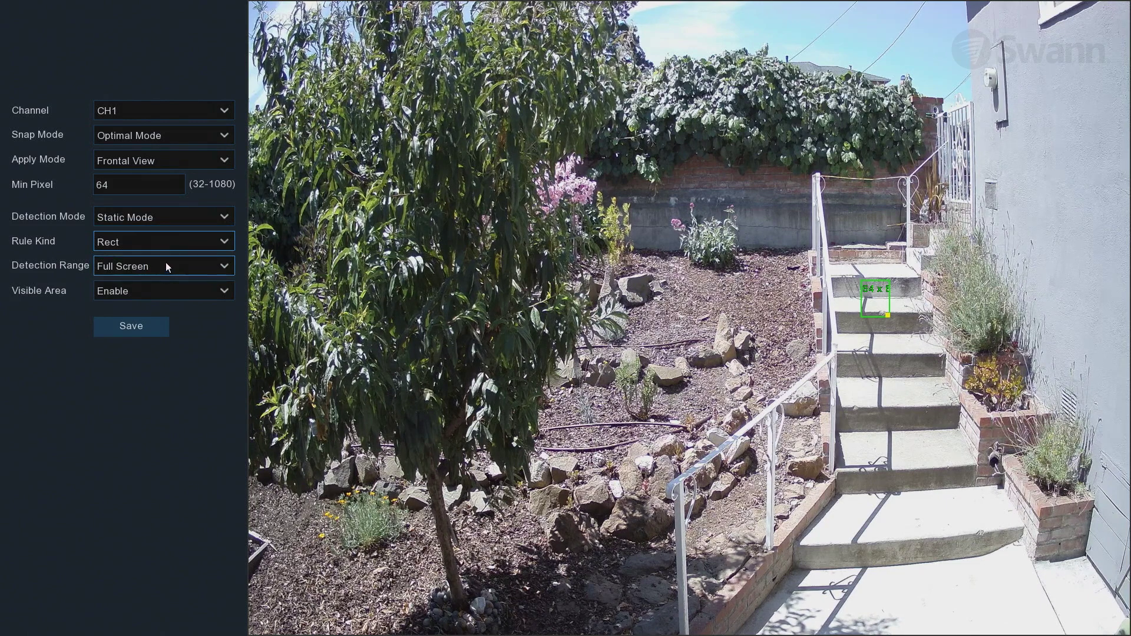
left_click(165, 266)
left_click(167, 268)
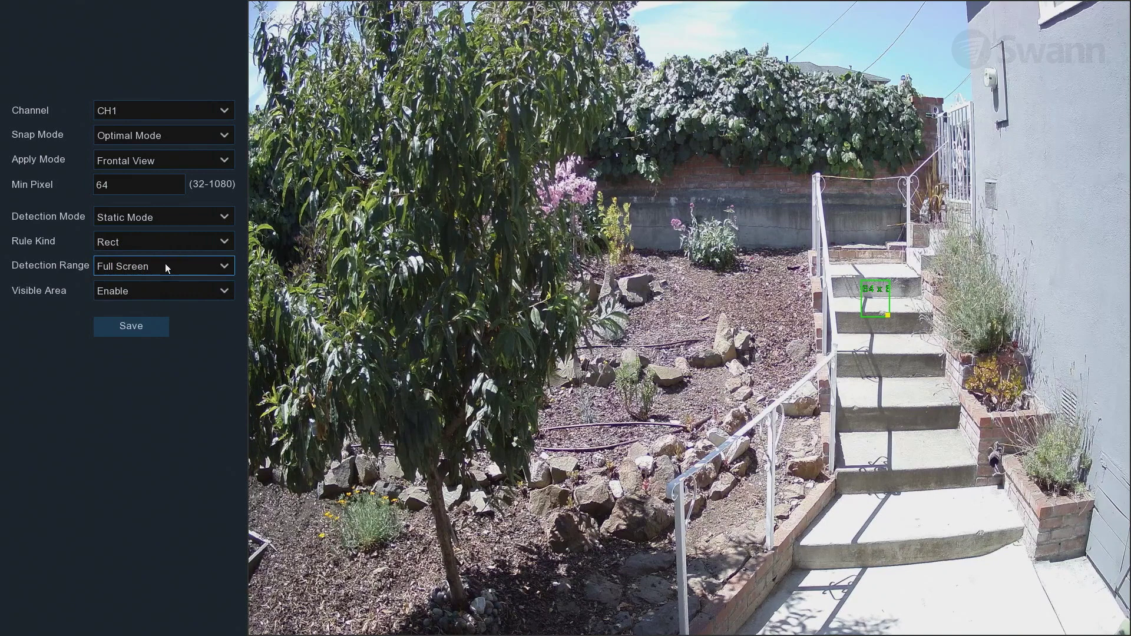
- Try a customized detection area, then revert CH1's Detection Range to Full Screen
left_click(165, 263)
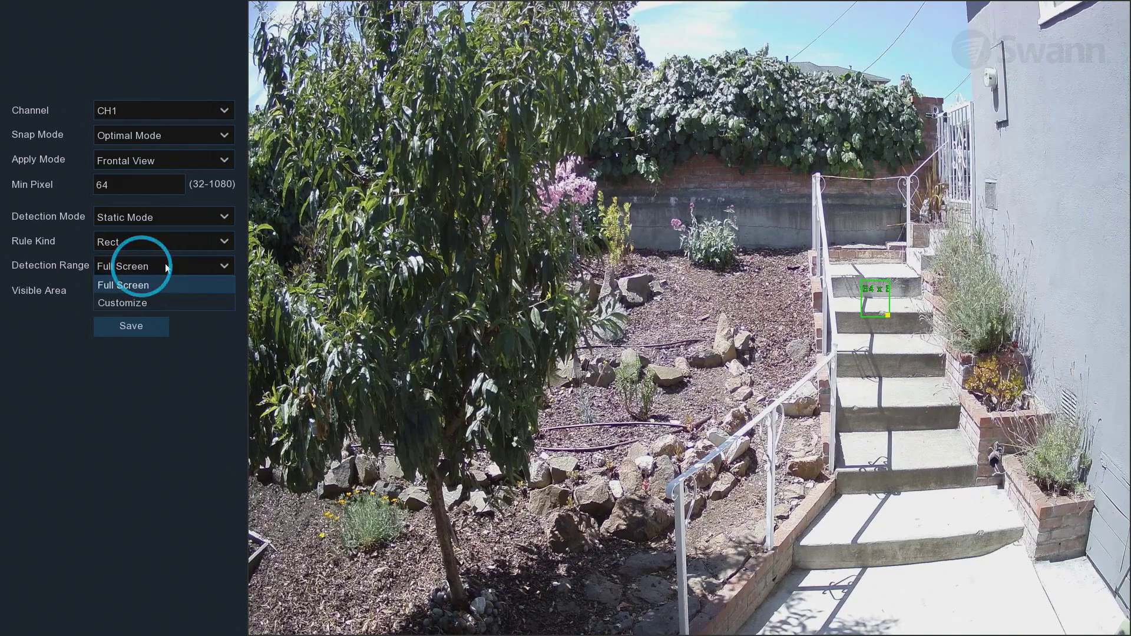
left_click(164, 299)
left_click_drag(265, 18, 811, 22)
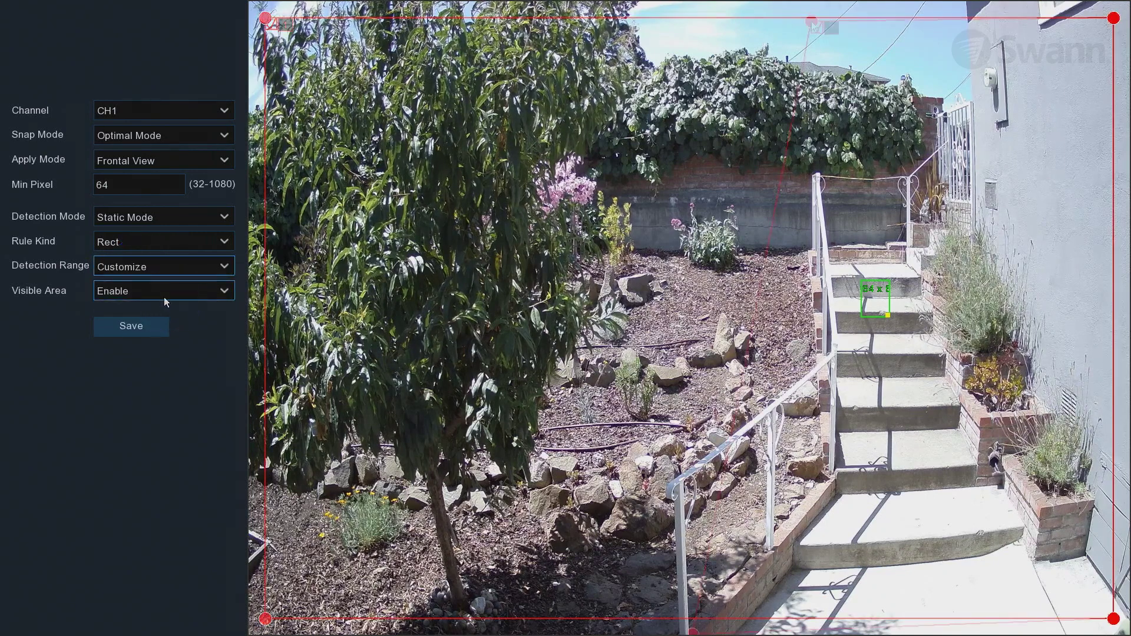
left_click_drag(265, 619, 693, 632)
left_click_drag(1113, 18, 978, 2)
right_click(159, 365)
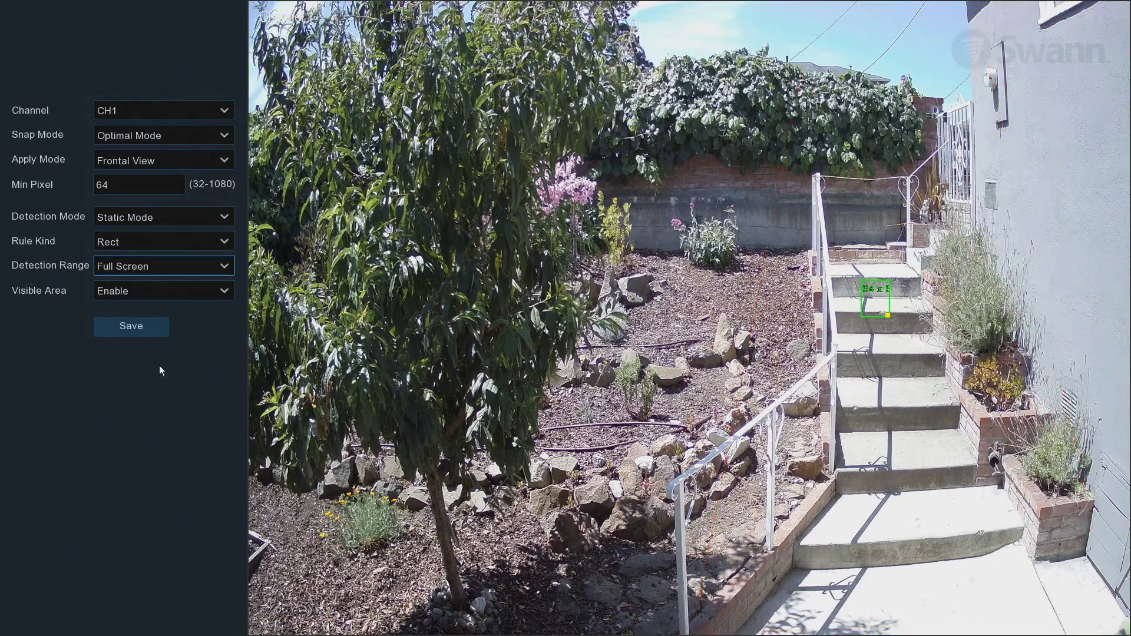
- Keep Visible Area enabled and save CH1's face detection settings
left_click(144, 290)
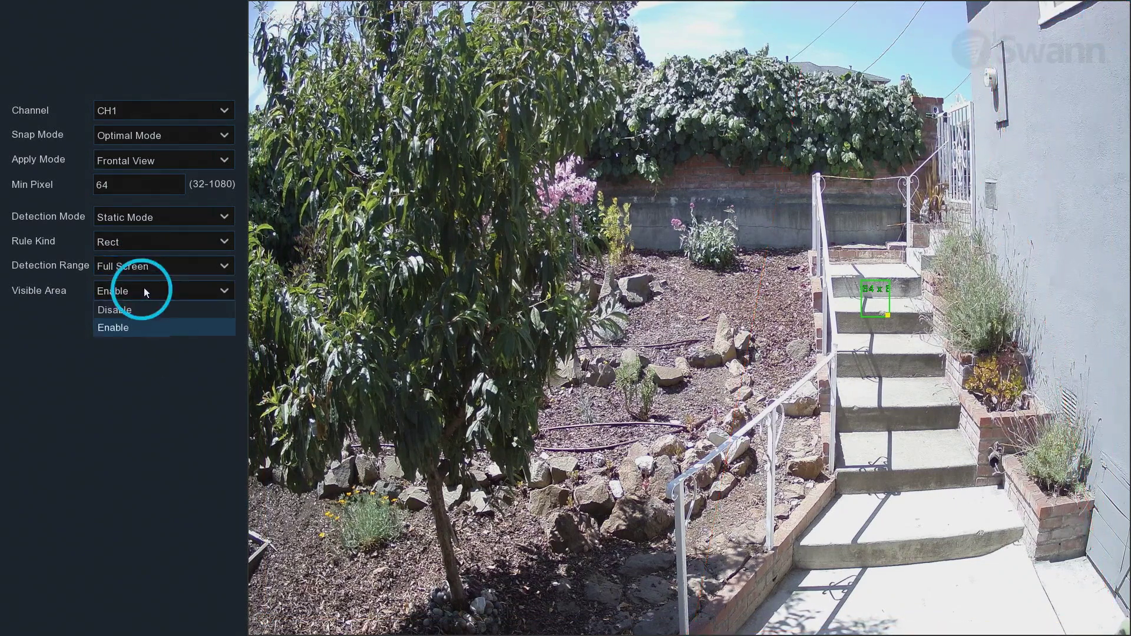
left_click(143, 327)
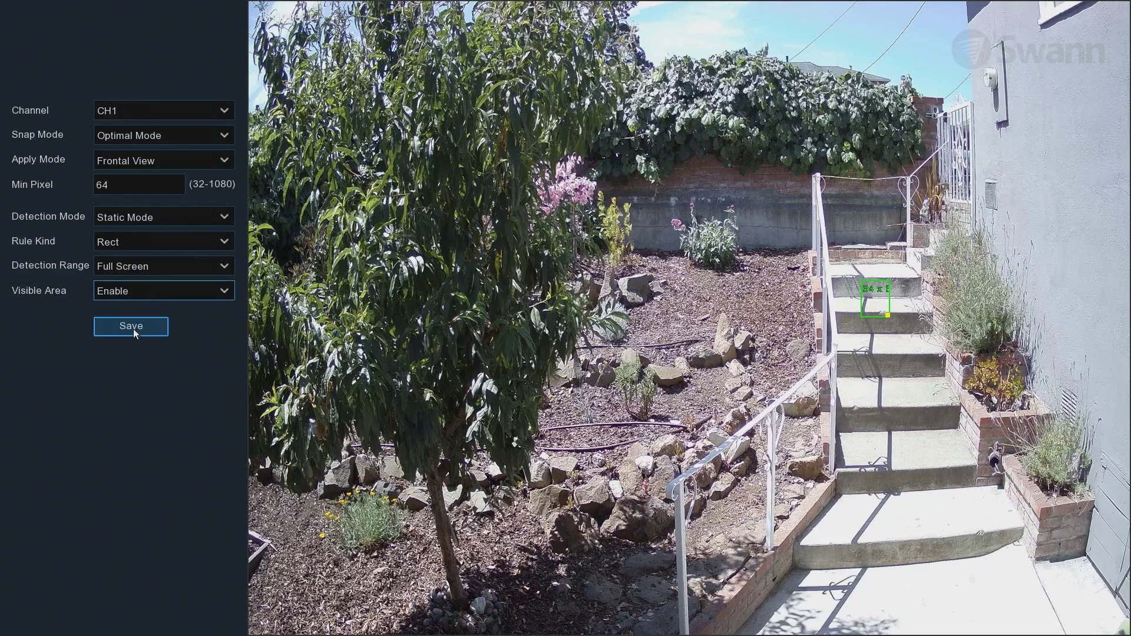
left_click(132, 327)
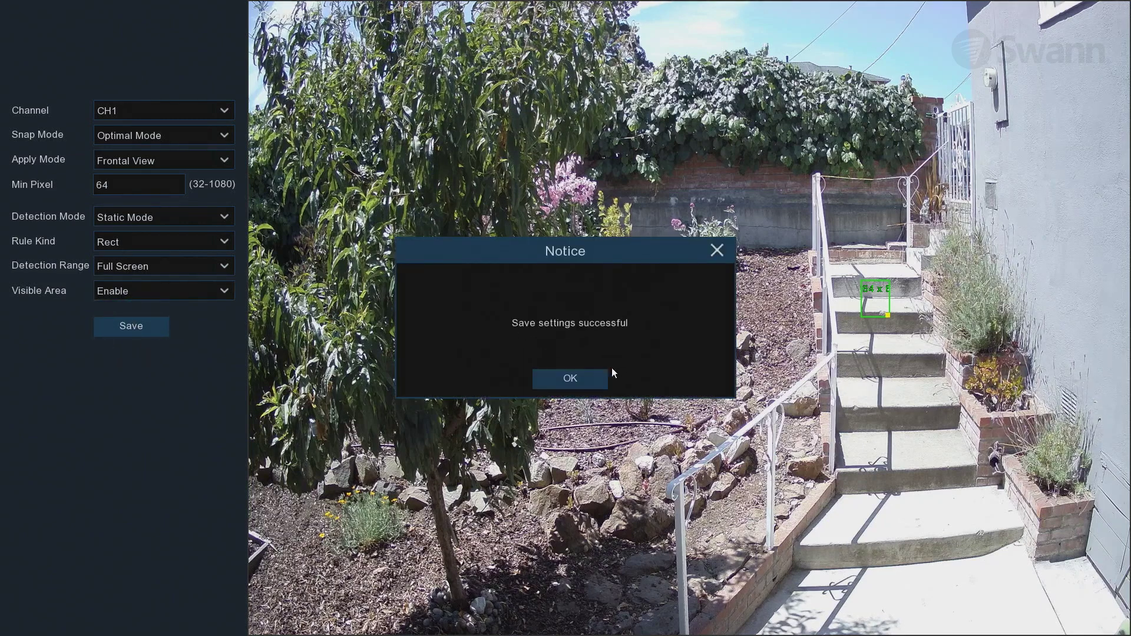
left_click(601, 382)
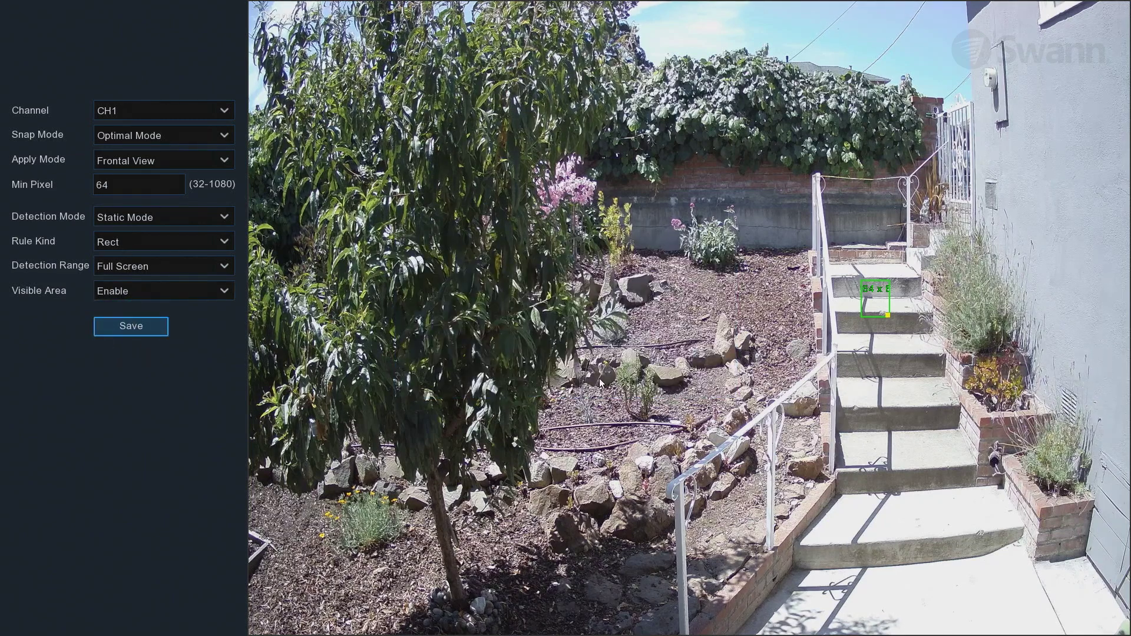
right_click(664, 386)
- Return to Face Management groups and open the Allow List's enrolled faces
right_click(651, 394)
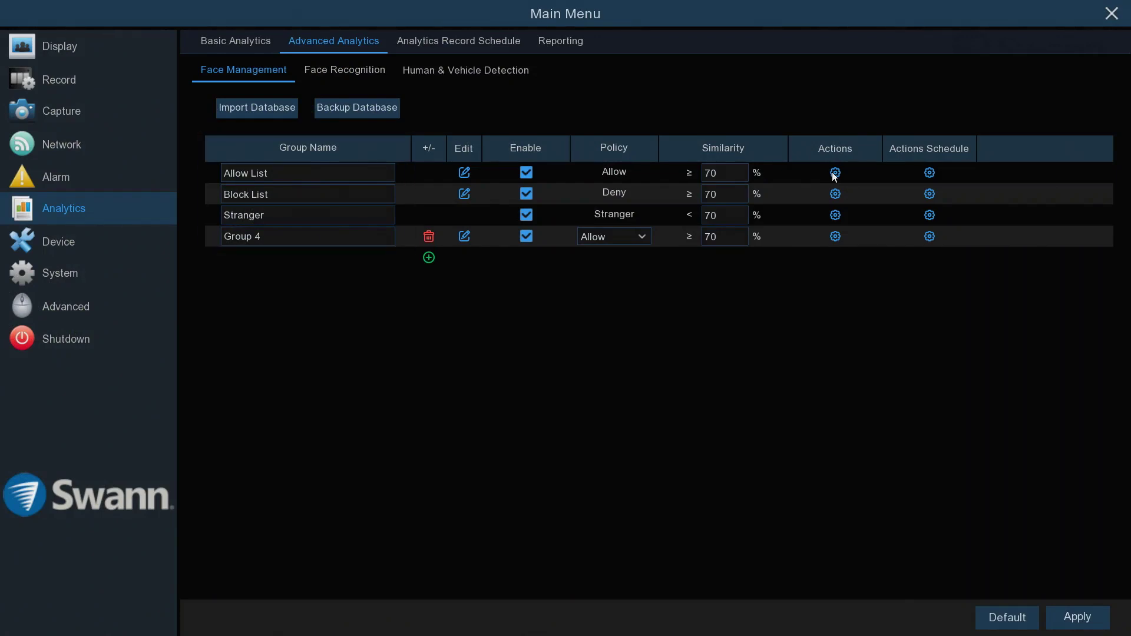
left_click(834, 175)
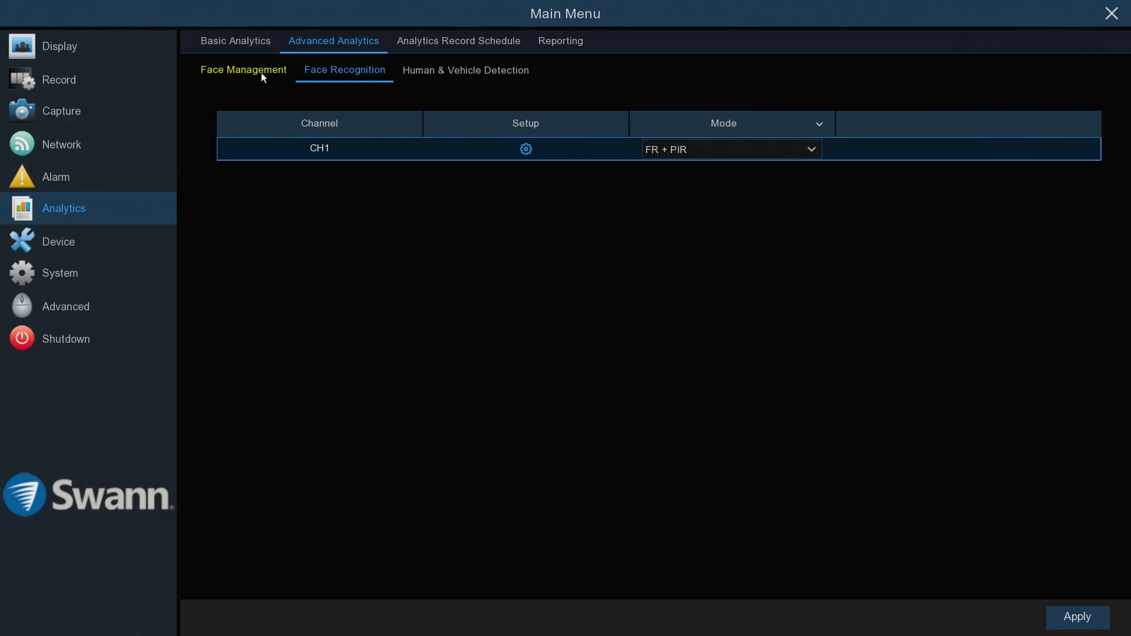
left_click(260, 72)
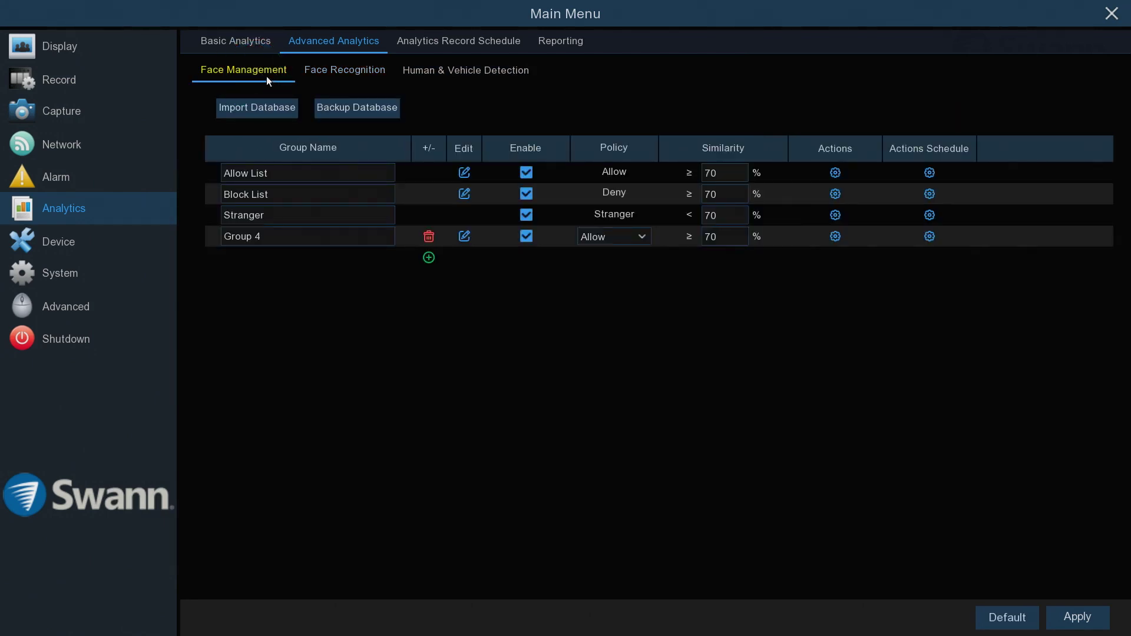
left_click(463, 173)
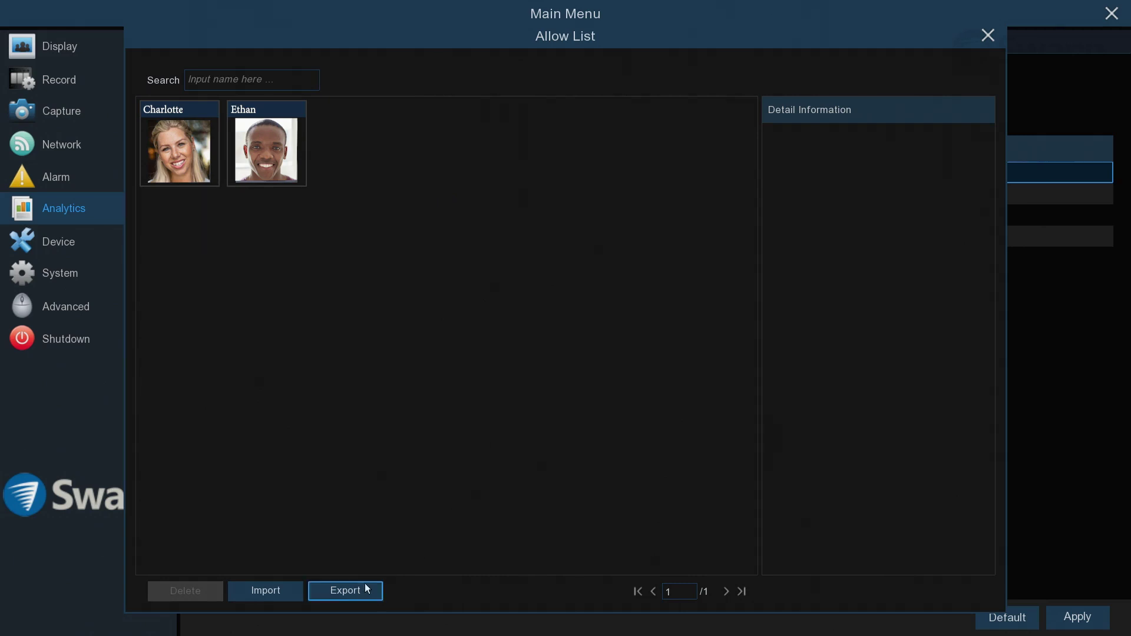
- Start importing a face into the Allow List from the recorder's local storage
left_click(288, 596)
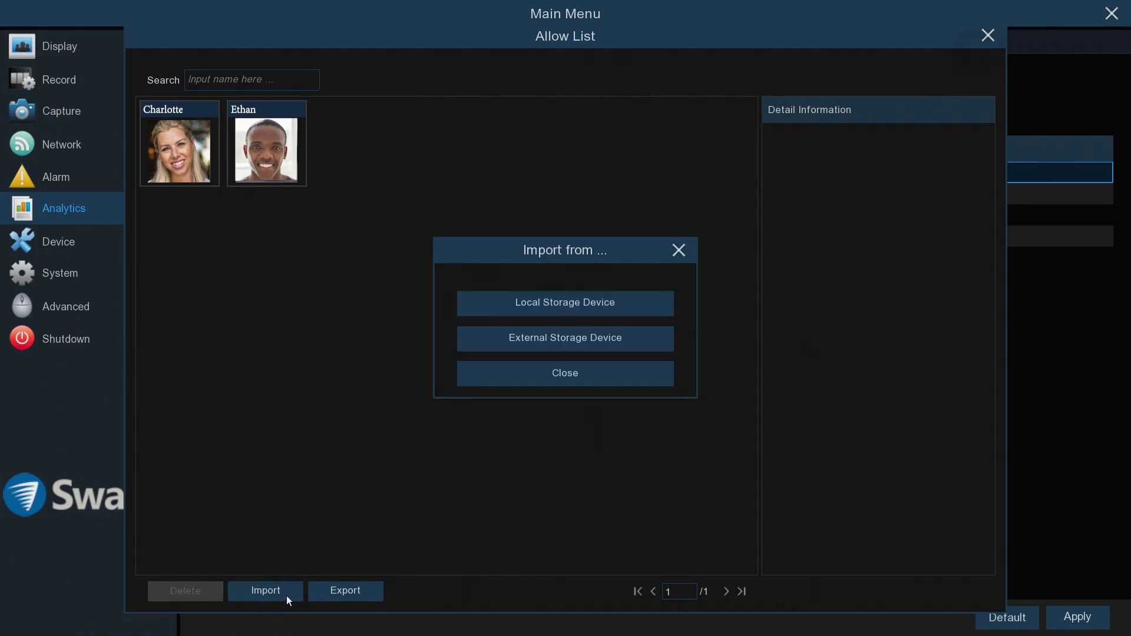
left_click(493, 305)
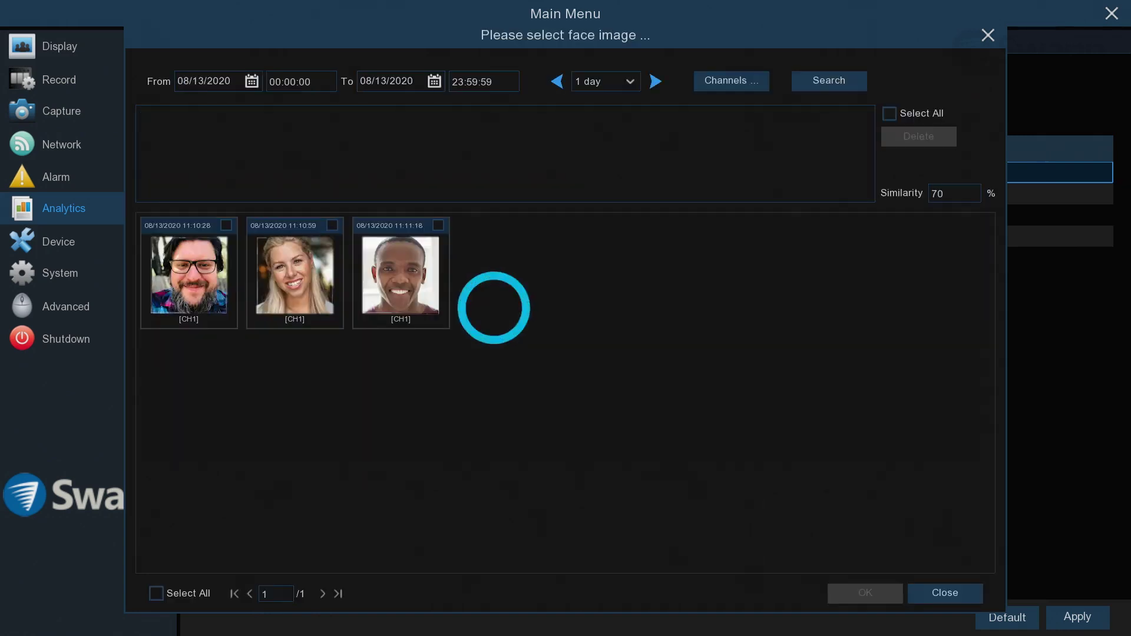
left_click(252, 82)
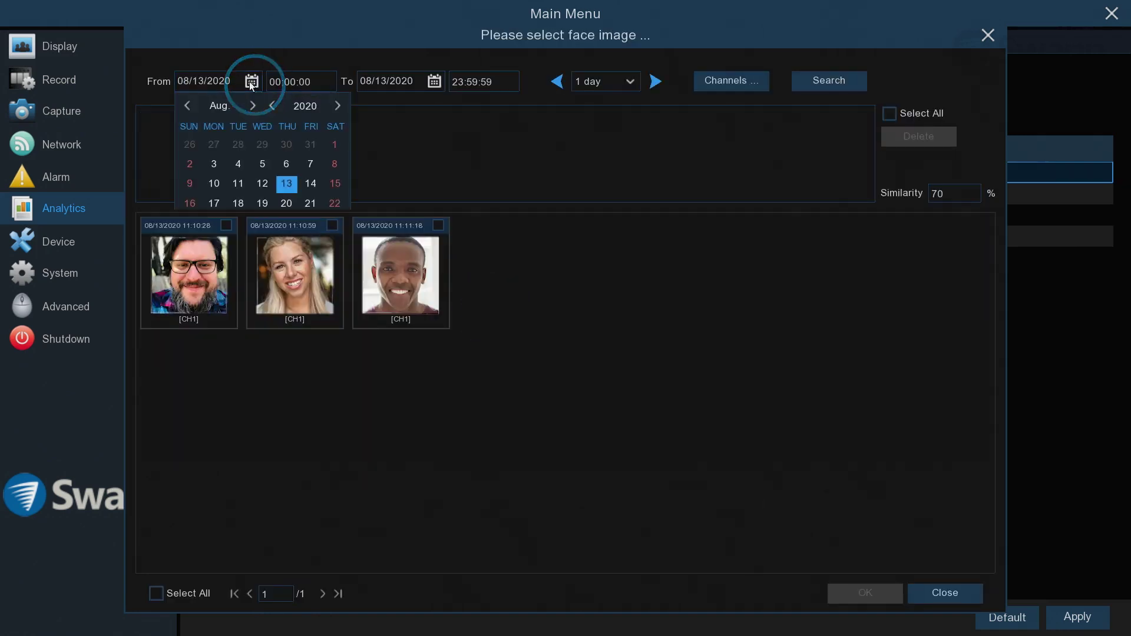
left_click(251, 82)
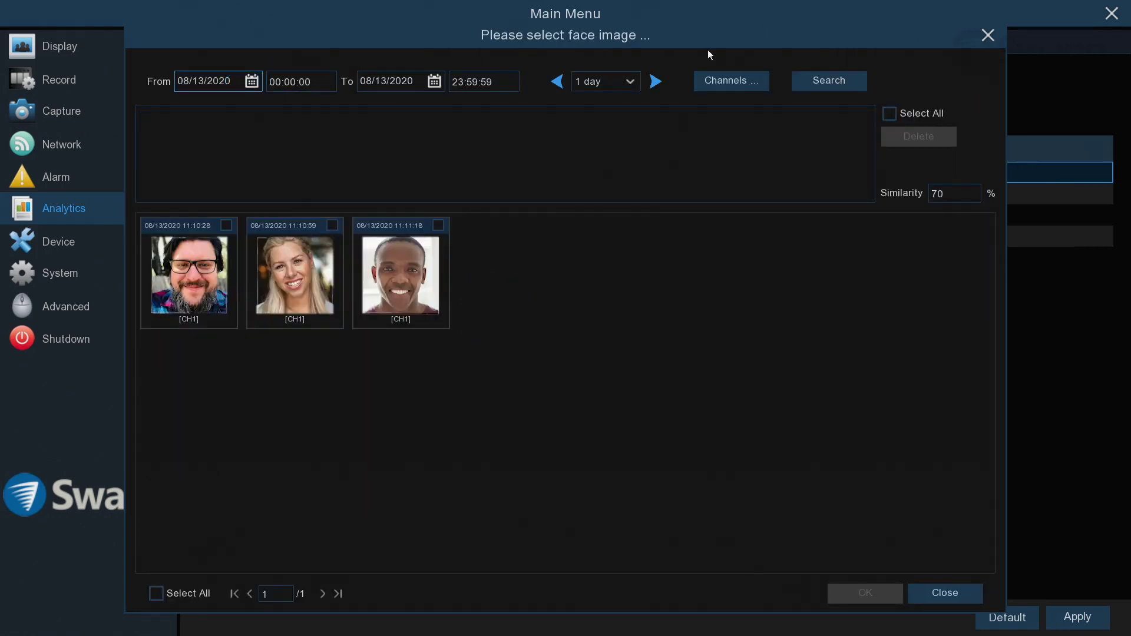
- Search captured faces and select the 11:10:28 face for import
left_click(735, 86)
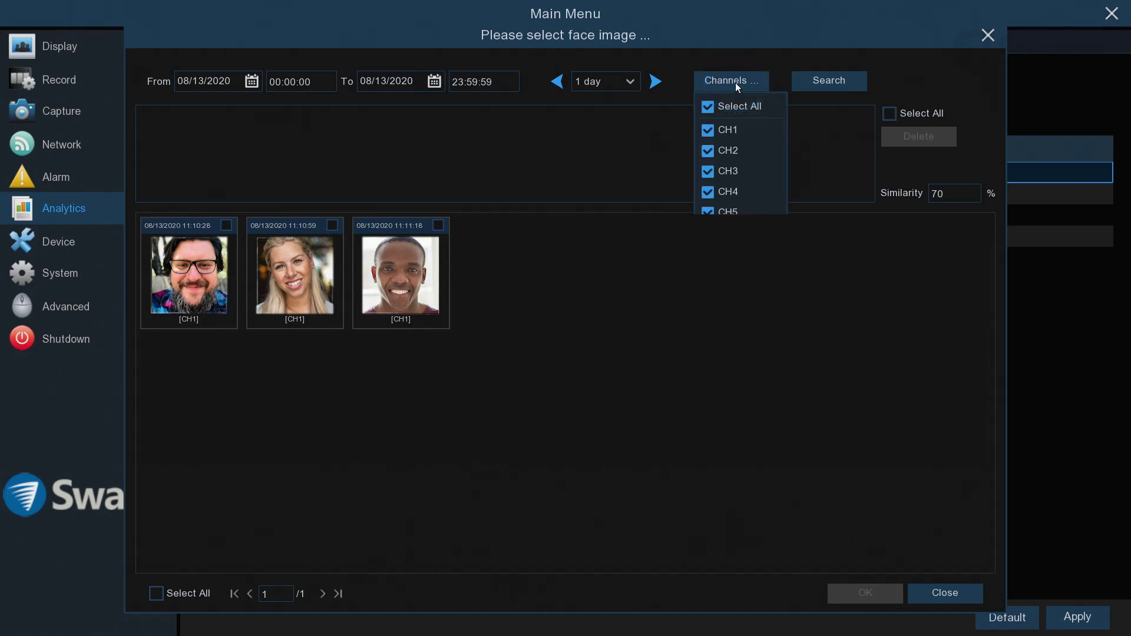
left_click(735, 83)
left_click(842, 83)
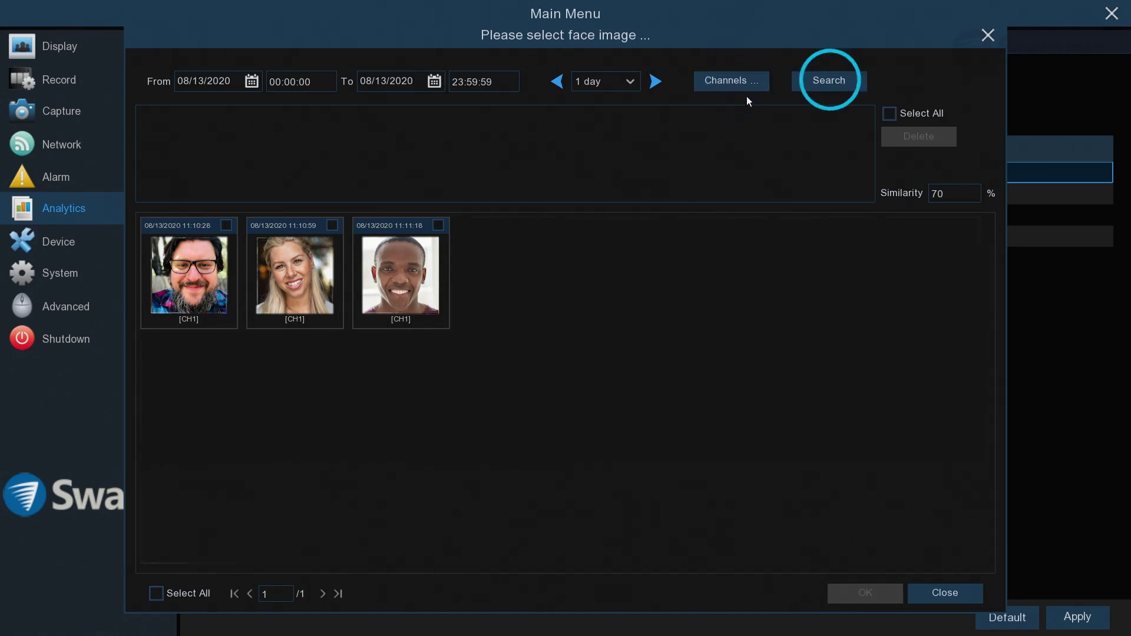
left_click(223, 226)
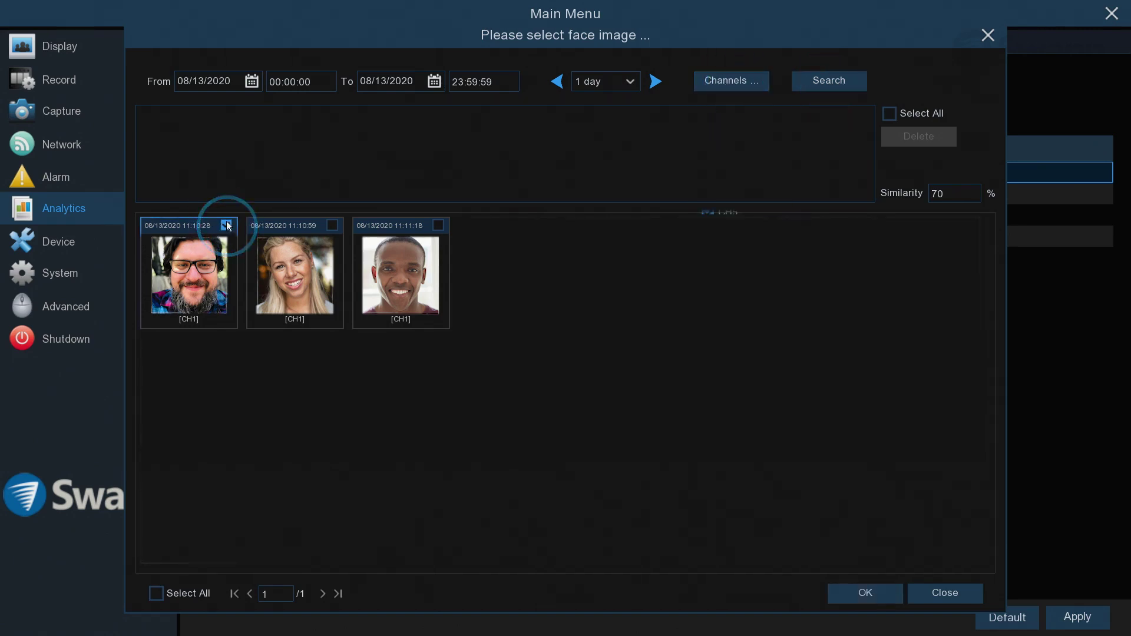
left_click(878, 592)
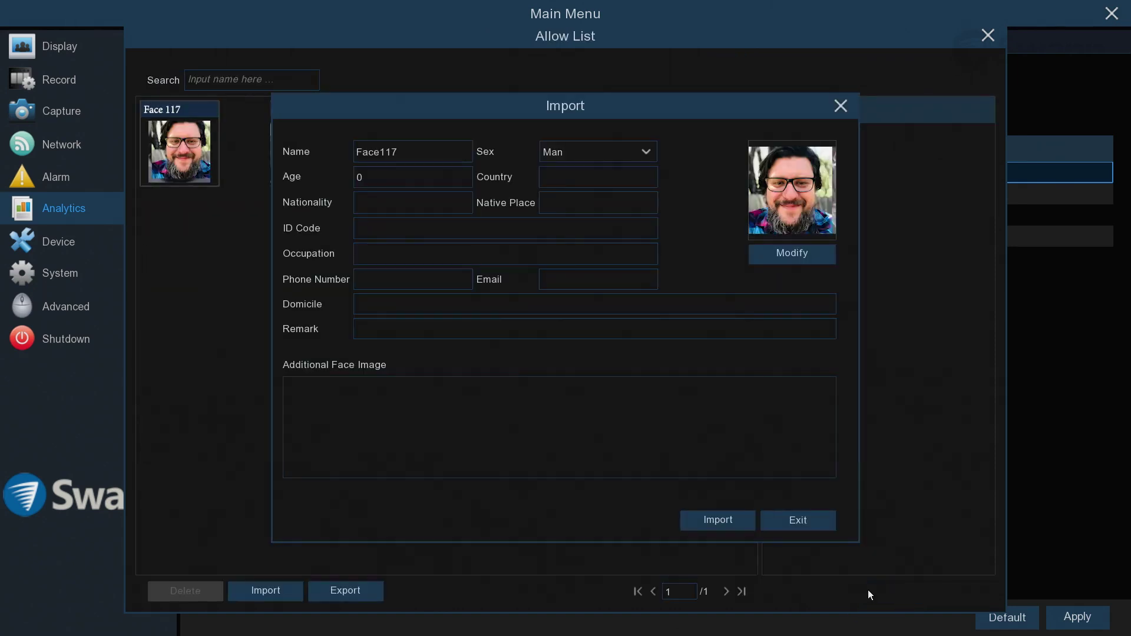
- Replace the default name Face117 with the person's name
left_click(373, 152)
left_click(613, 177)
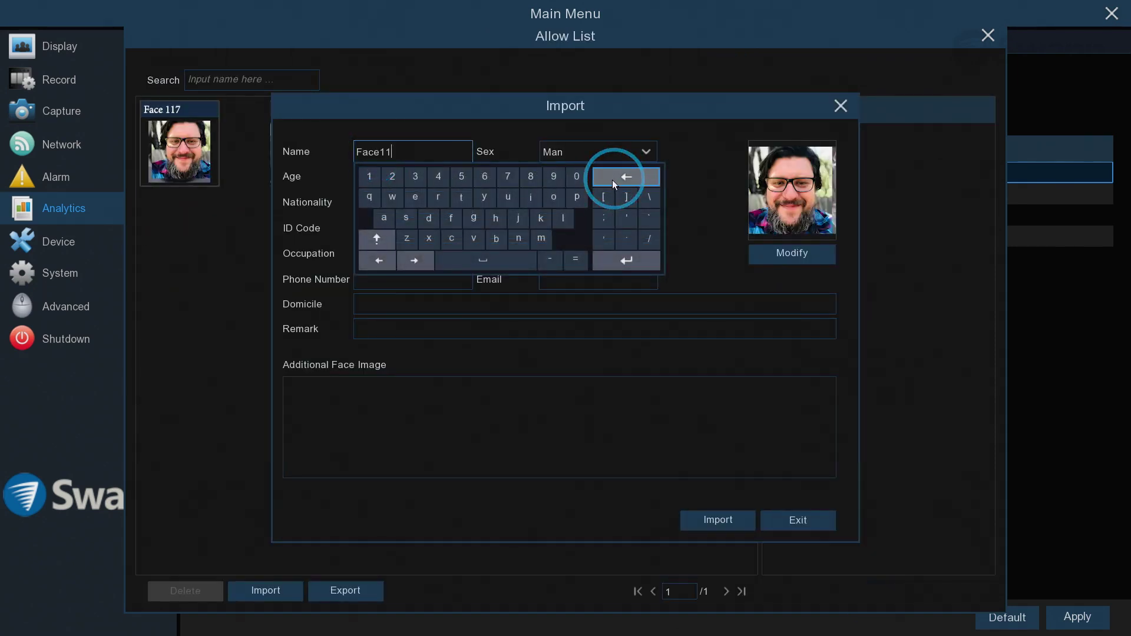
left_click(613, 177)
left_click(613, 176)
left_click(613, 176)
left_click(614, 176)
left_click(613, 177)
left_click(613, 177)
type("rohan")
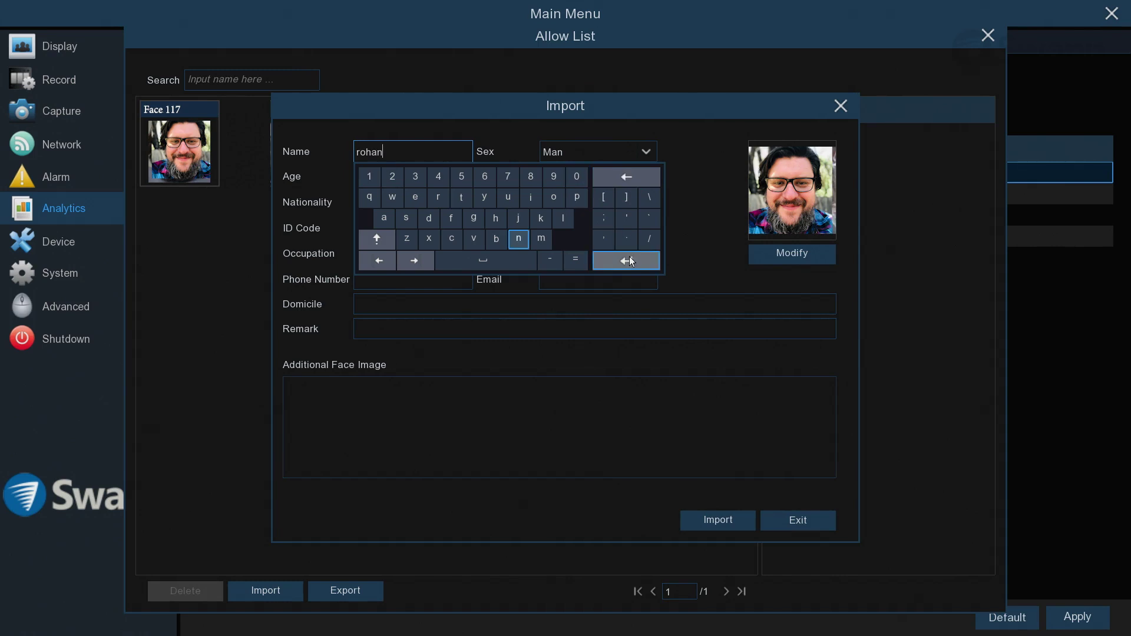
left_click(629, 257)
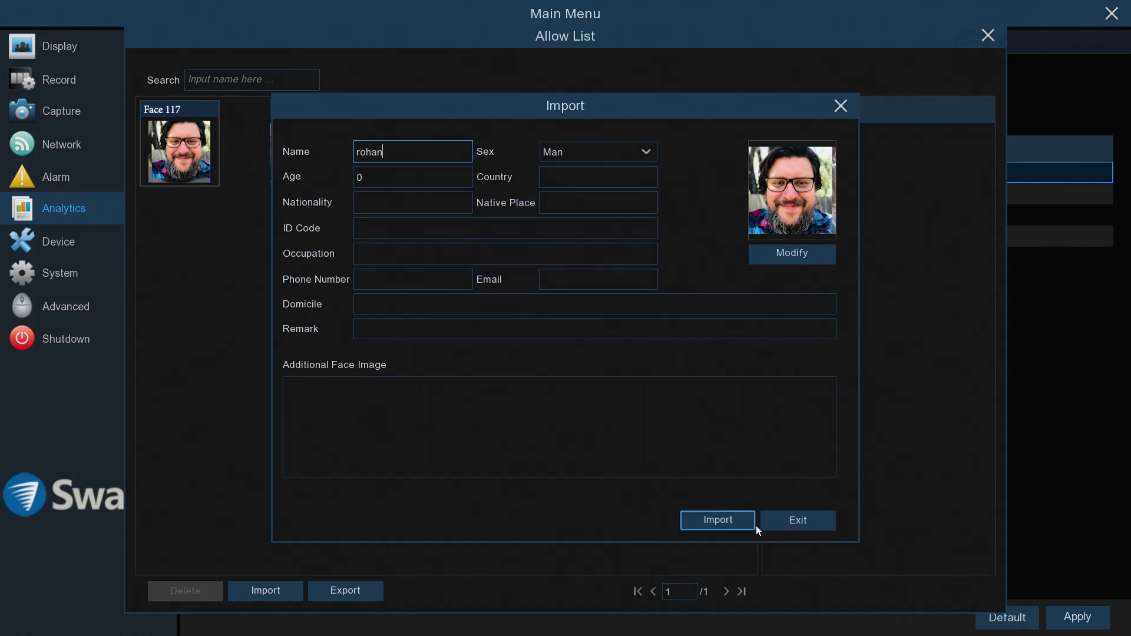
- Import the named face into the Allow List and return to the group table
left_click(726, 521)
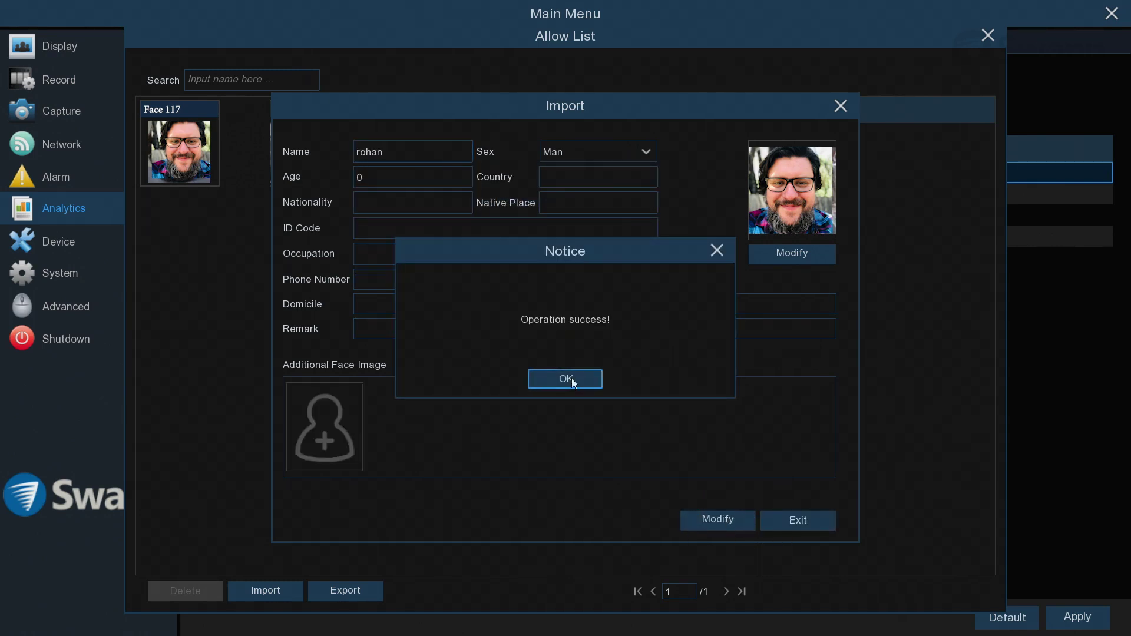
left_click(571, 378)
left_click(788, 520)
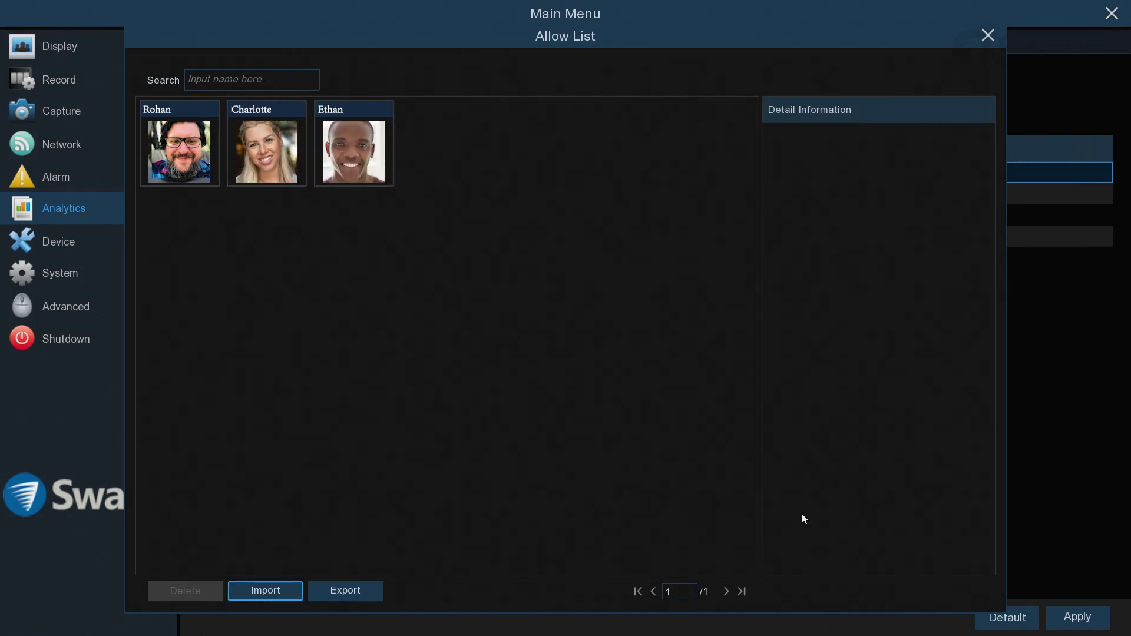
right_click(801, 518)
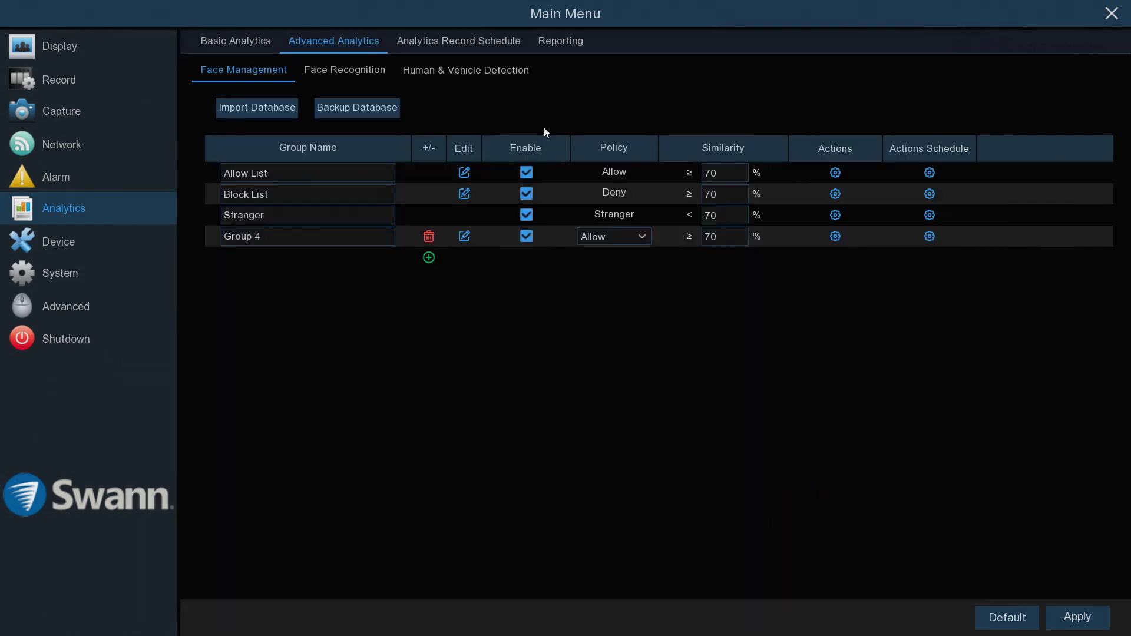
- Open the Allow List alarm actions and keep CH1's Buzzer at Disable
left_click(526, 174)
left_click(834, 173)
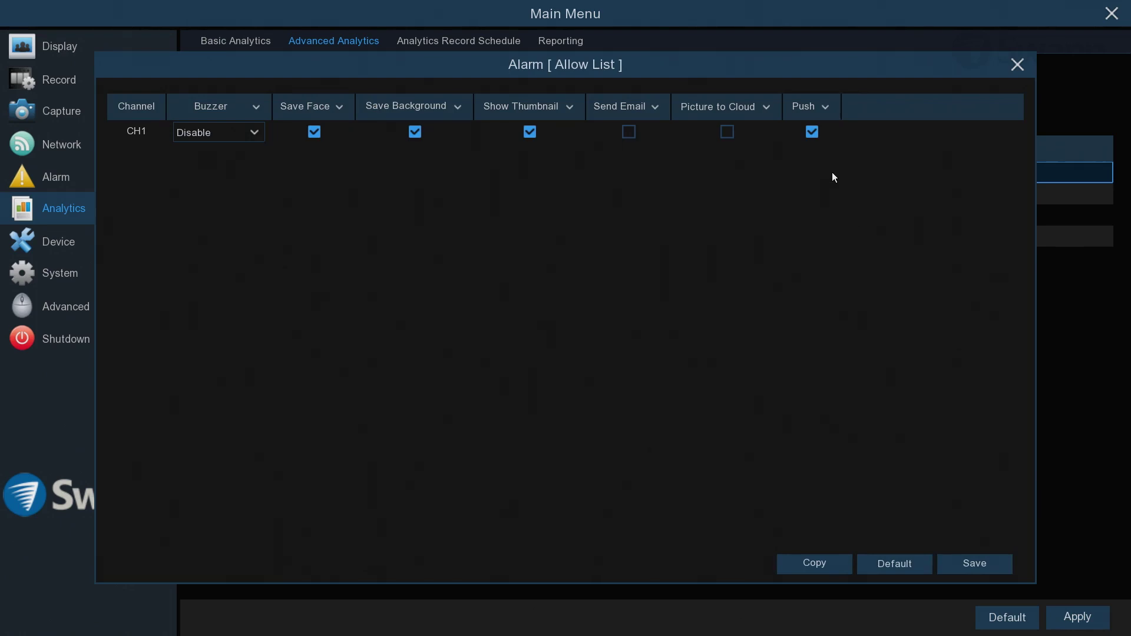
left_click(252, 130)
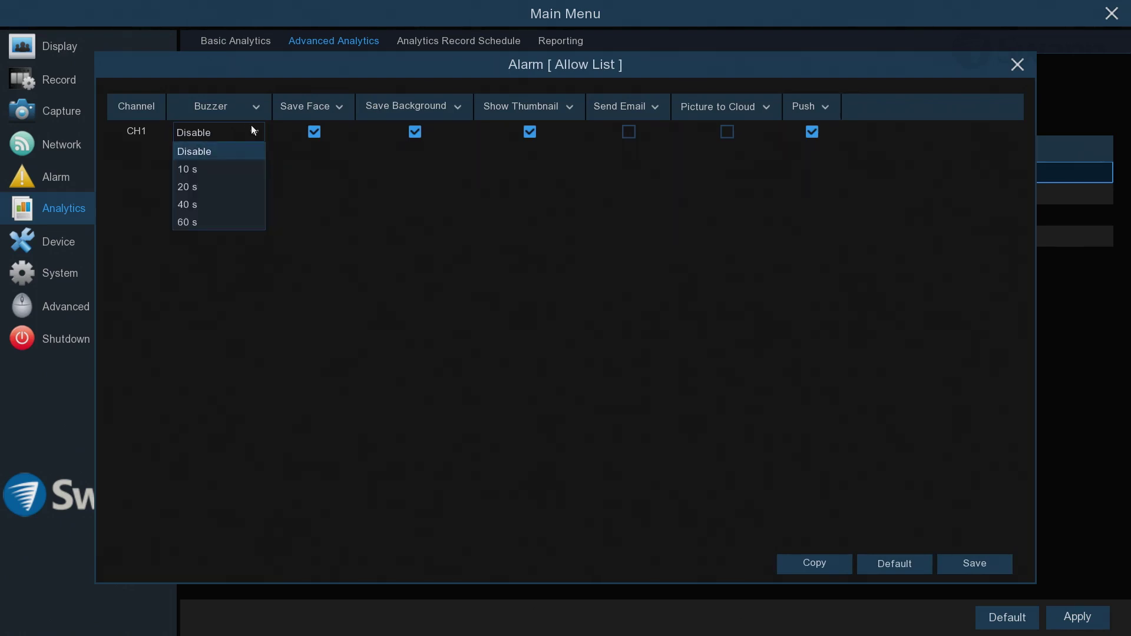
left_click(253, 131)
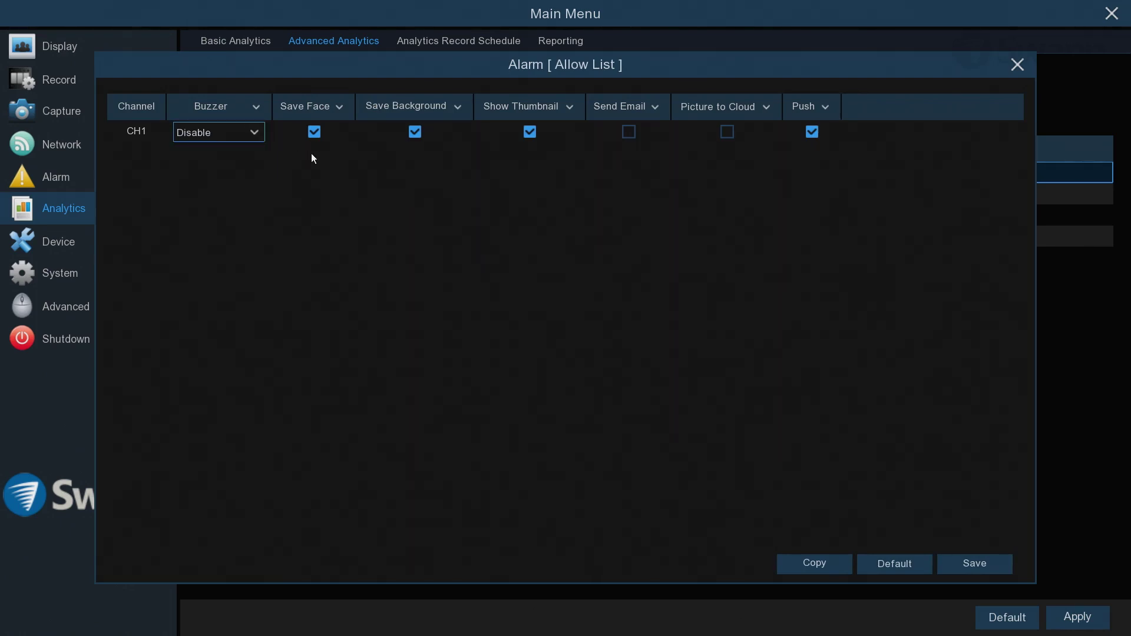
- Enable Send Email and Picture to Cloud for CH1 and save the actions
left_click(629, 132)
left_click(725, 134)
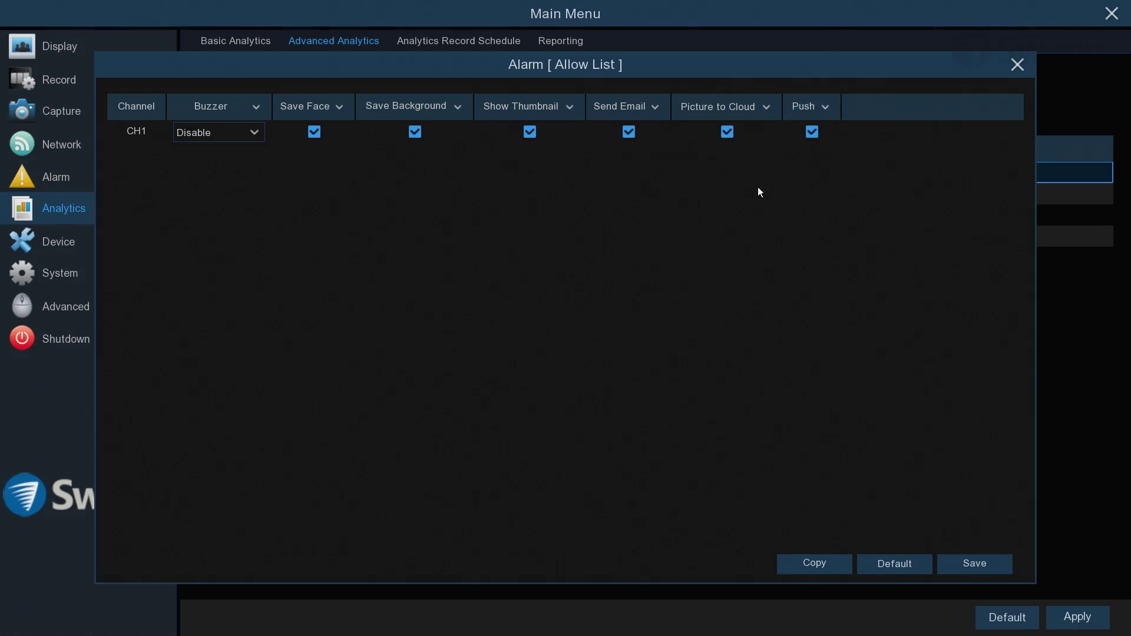
left_click(973, 558)
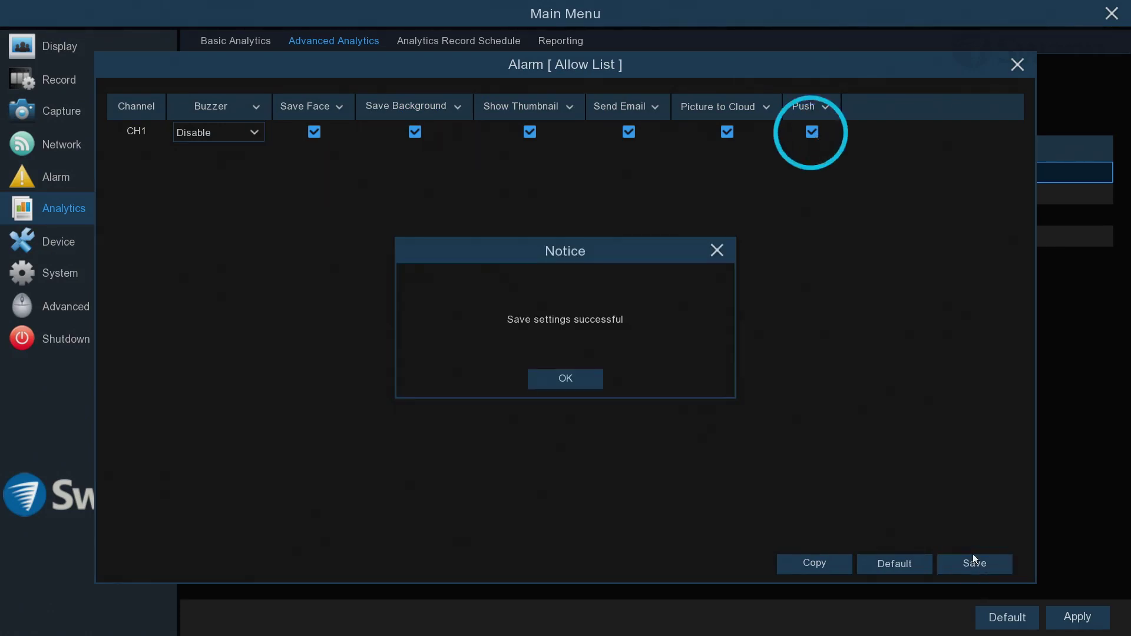
left_click(574, 378)
right_click(585, 357)
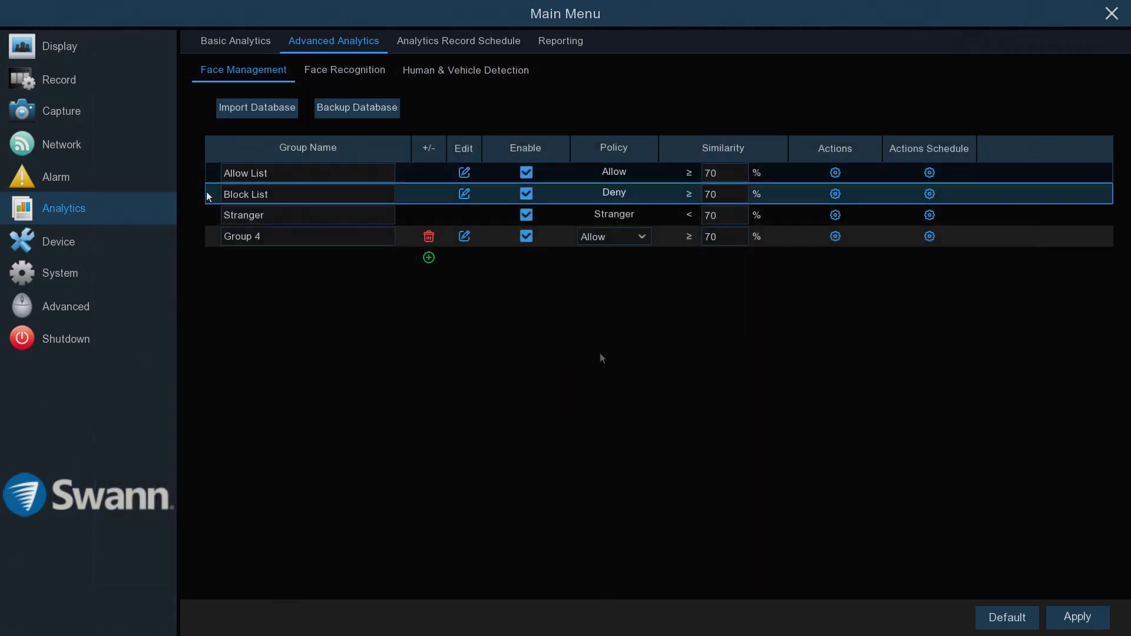
- Open the empty Block List's faces and start importing faces into it
left_click(462, 194)
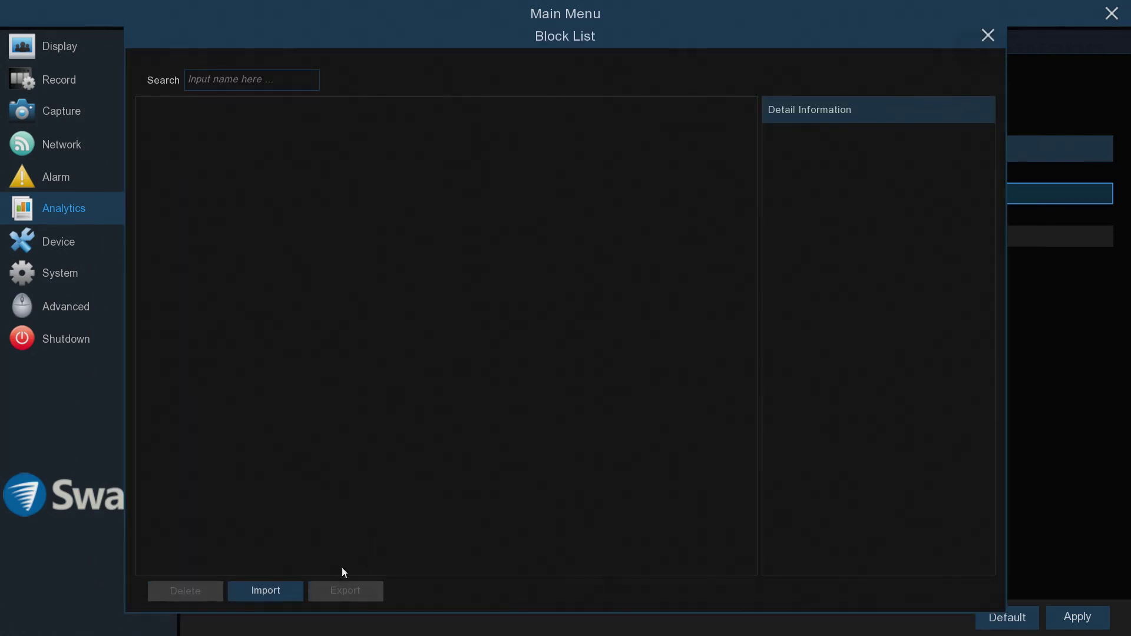
left_click(284, 592)
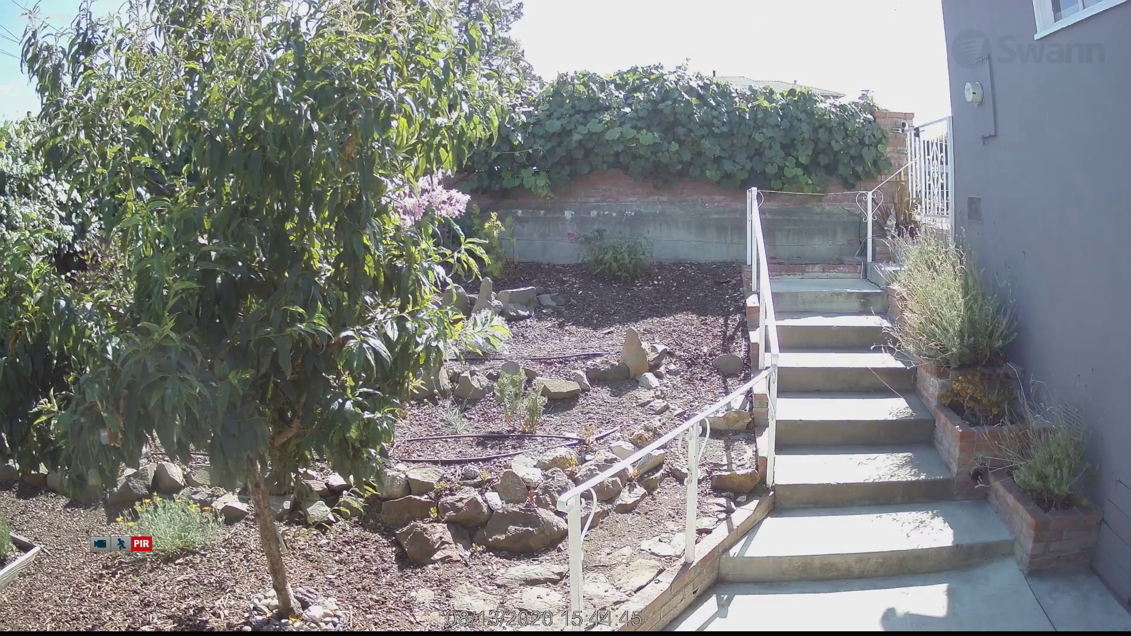
- Set the live-view alarm panel filter to include Face alarms and save it
mouse_move(1082, 13)
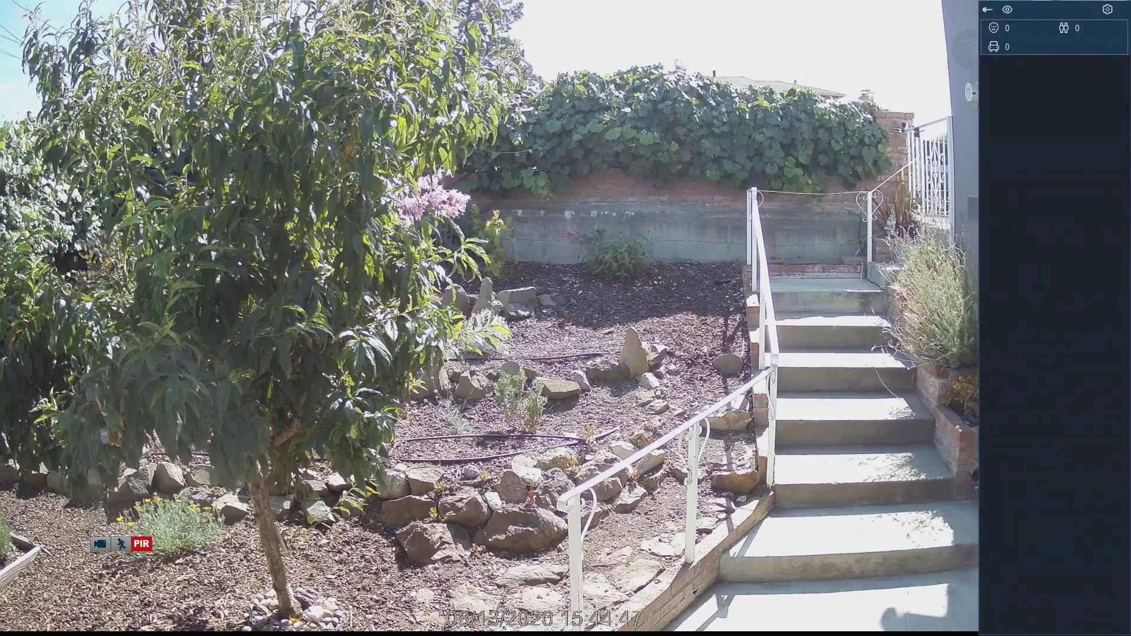
left_click(1107, 9)
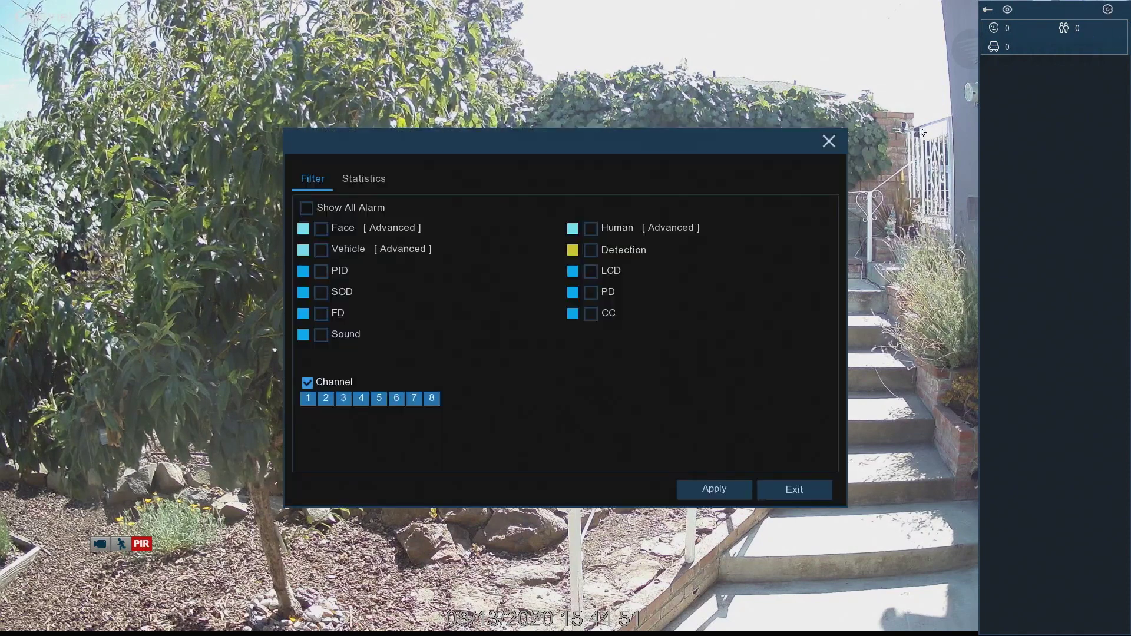
left_click(323, 233)
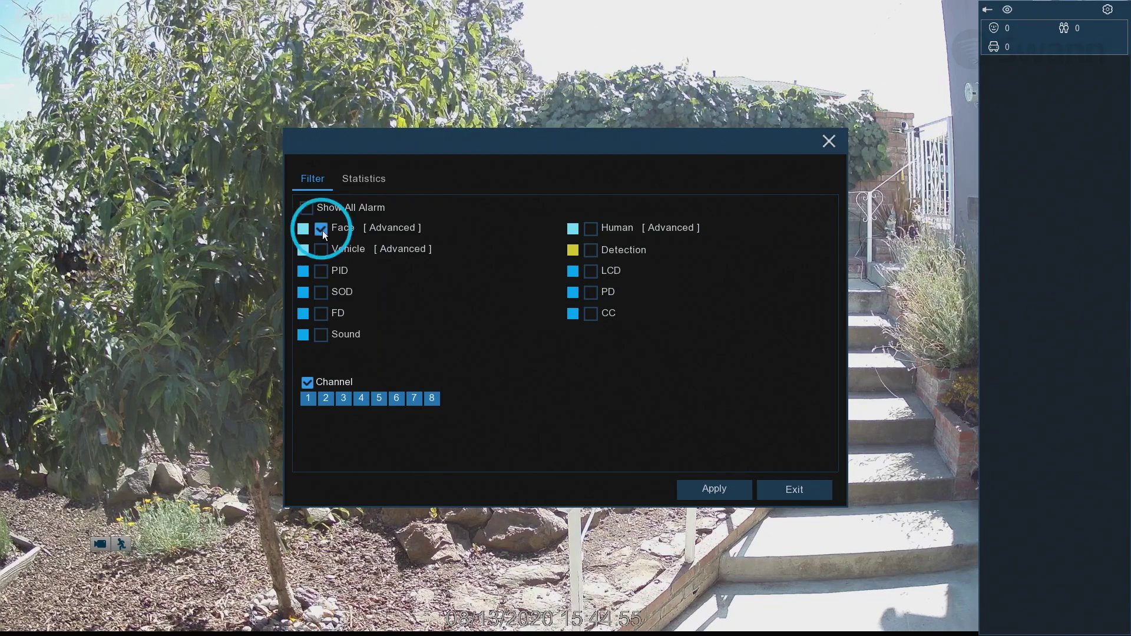
left_click(700, 494)
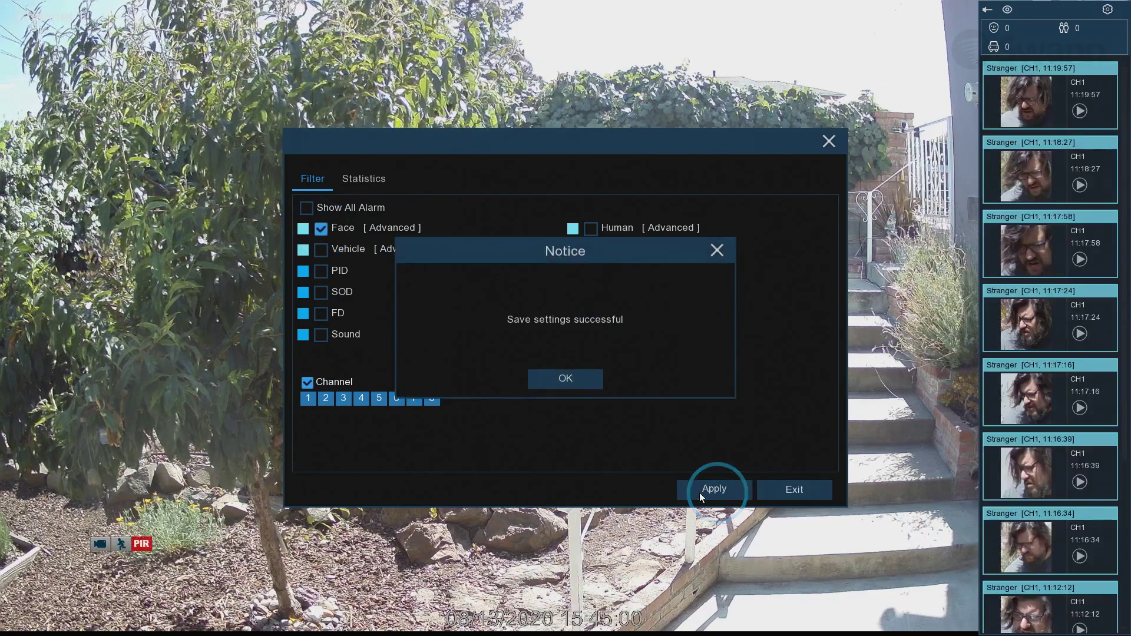
left_click(558, 380)
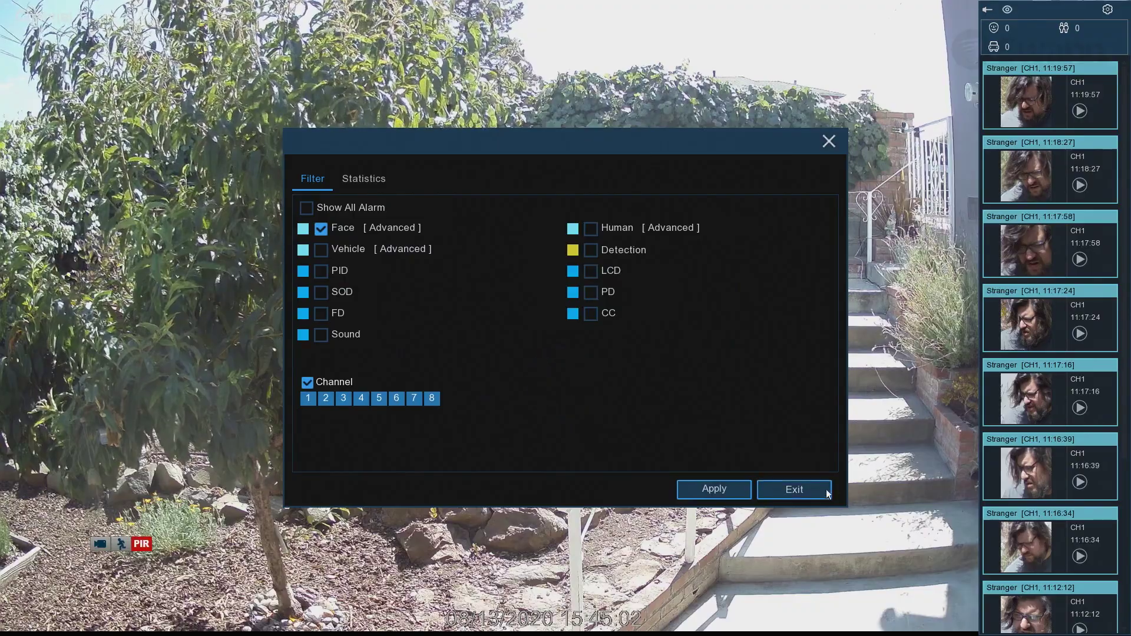
left_click(795, 488)
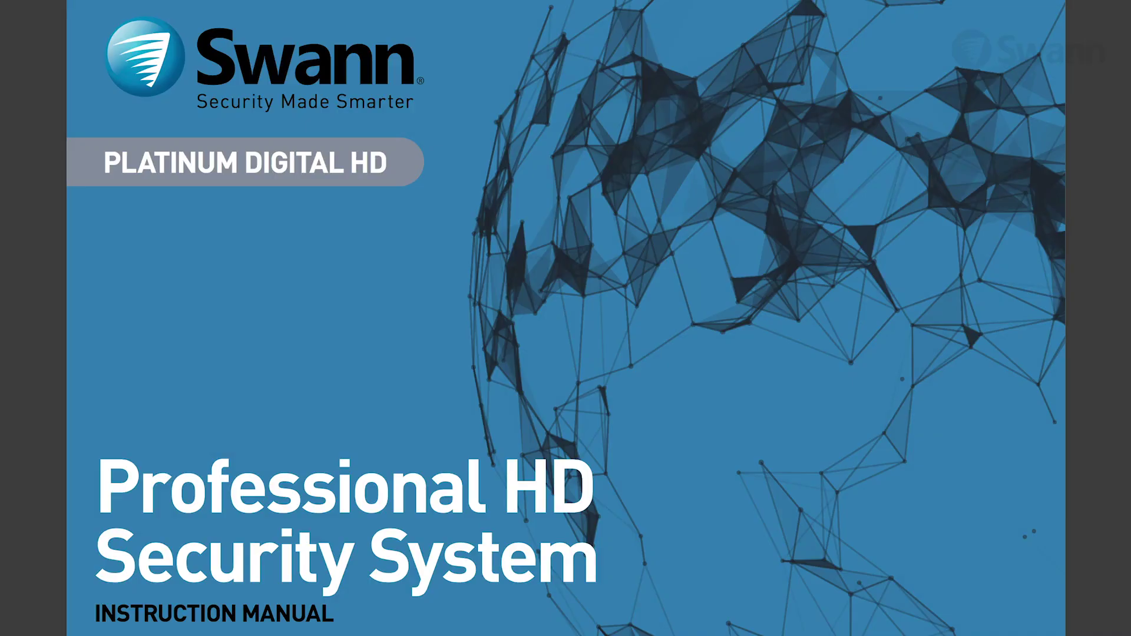